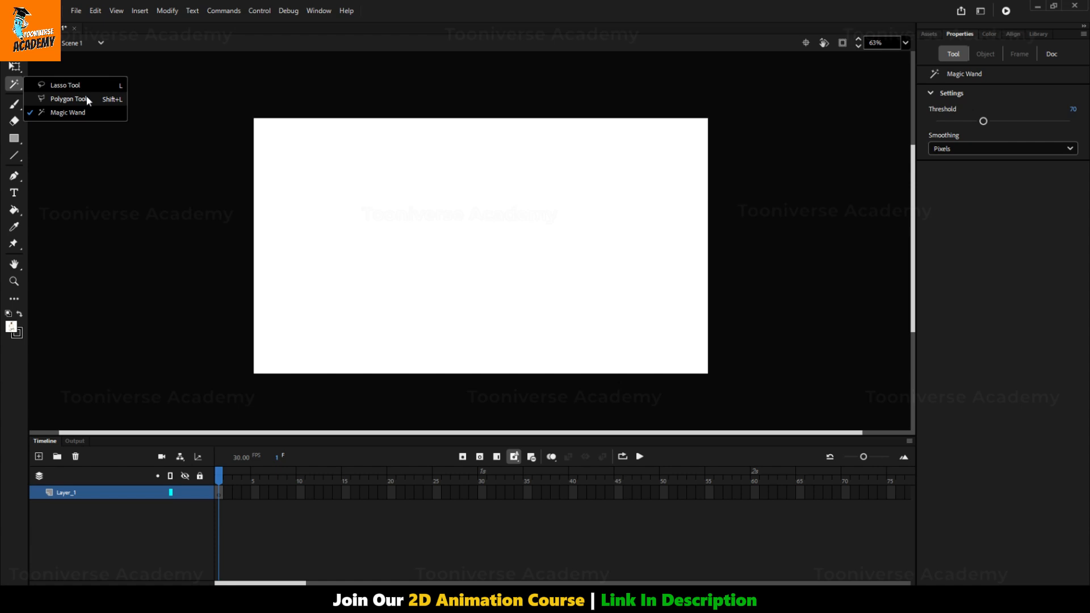
Activate the Magic Wand tool after checking which extra tools can be added to the toolbar
left_click(78, 113)
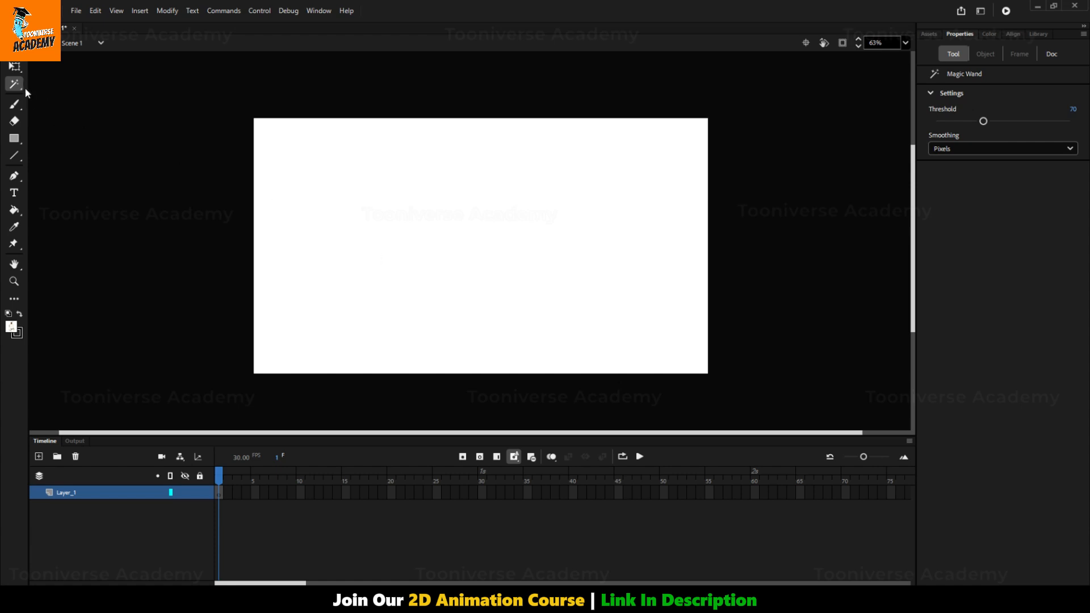
left_click(12, 300)
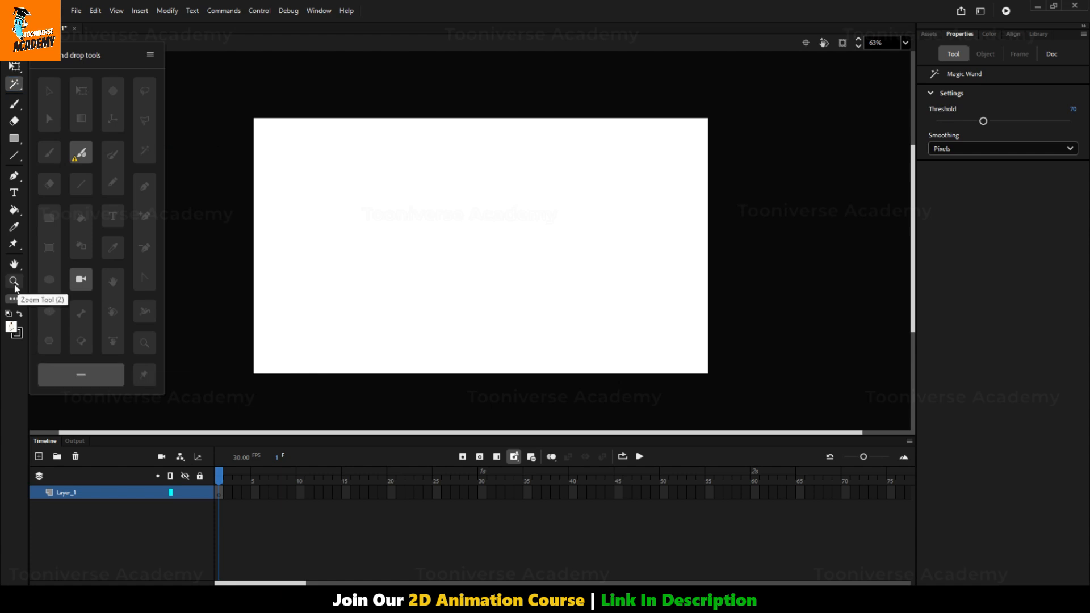
left_click(14, 302)
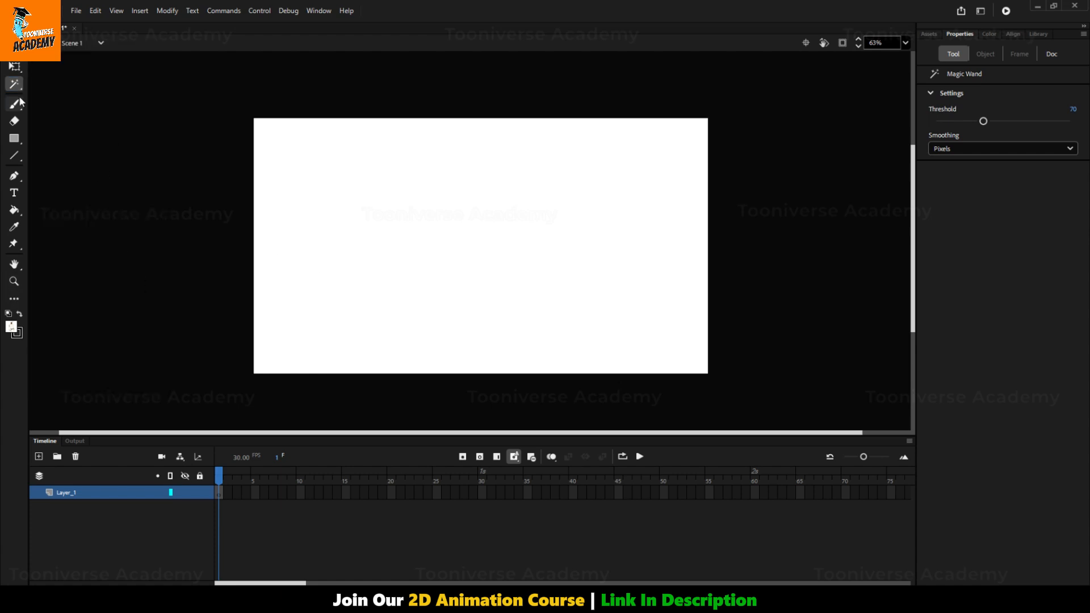
left_click(14, 299)
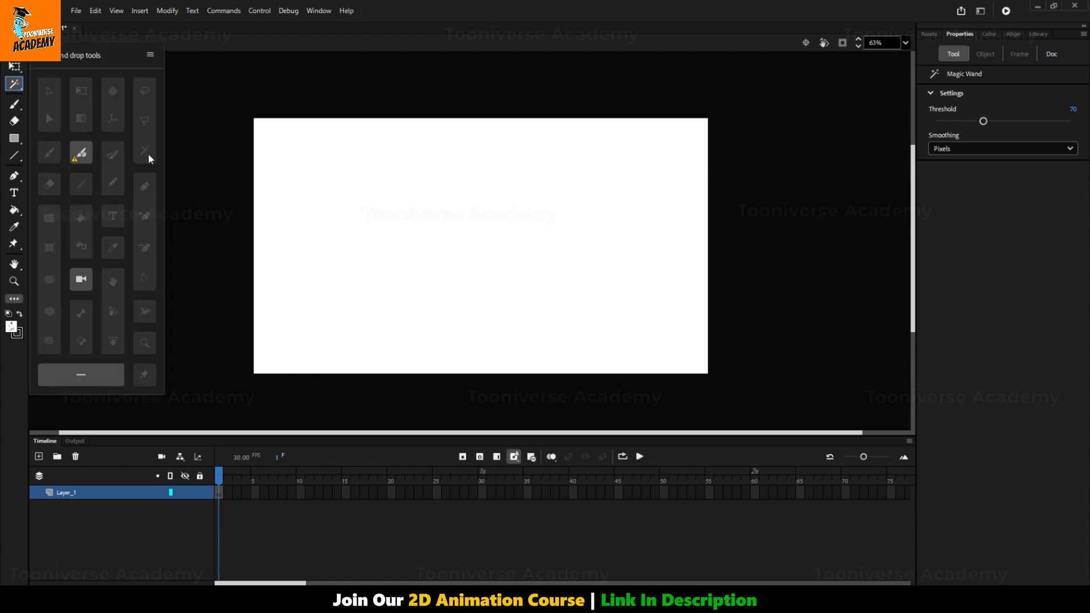
left_click(14, 299)
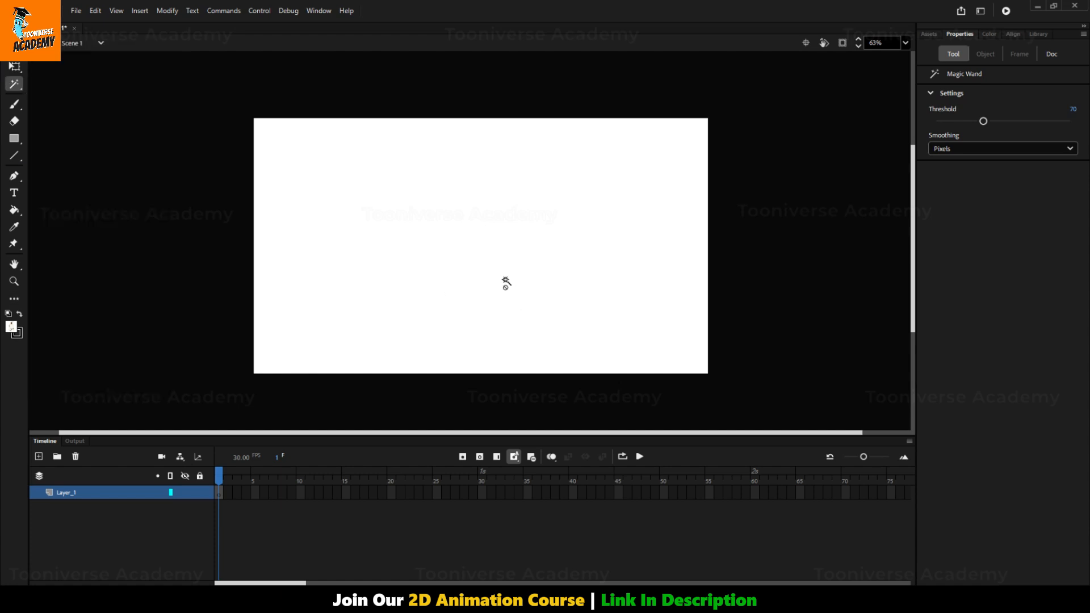
left_click(14, 84)
left_click(100, 114)
Place Screenshot 2025-02-18 182408.png from the library on the stage and enlarge the chef image to the stage's full height
left_click(1038, 33)
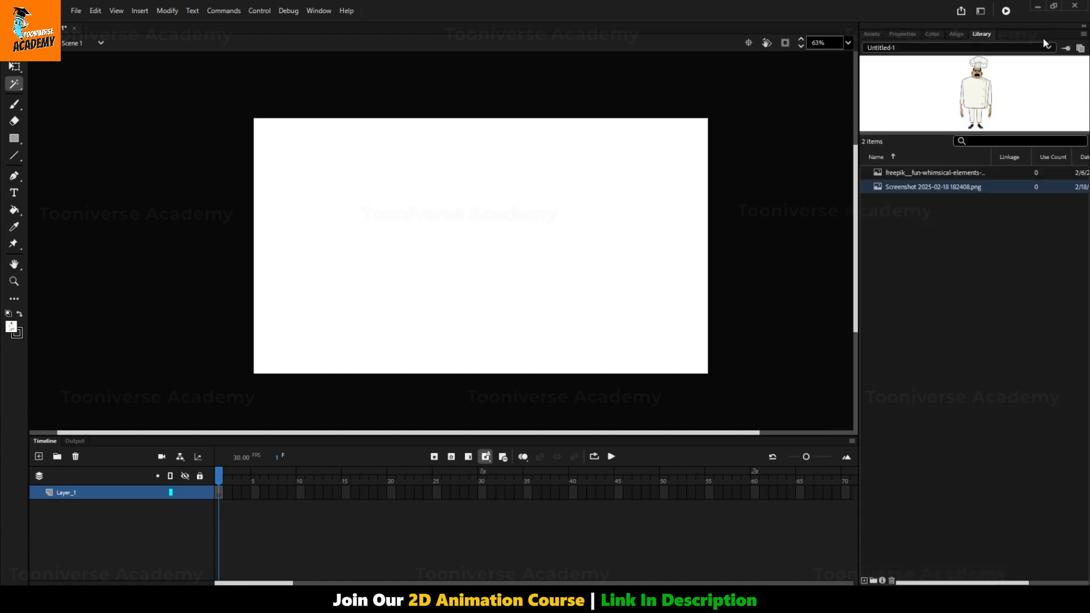
left_click_drag(460, 229, 461, 229)
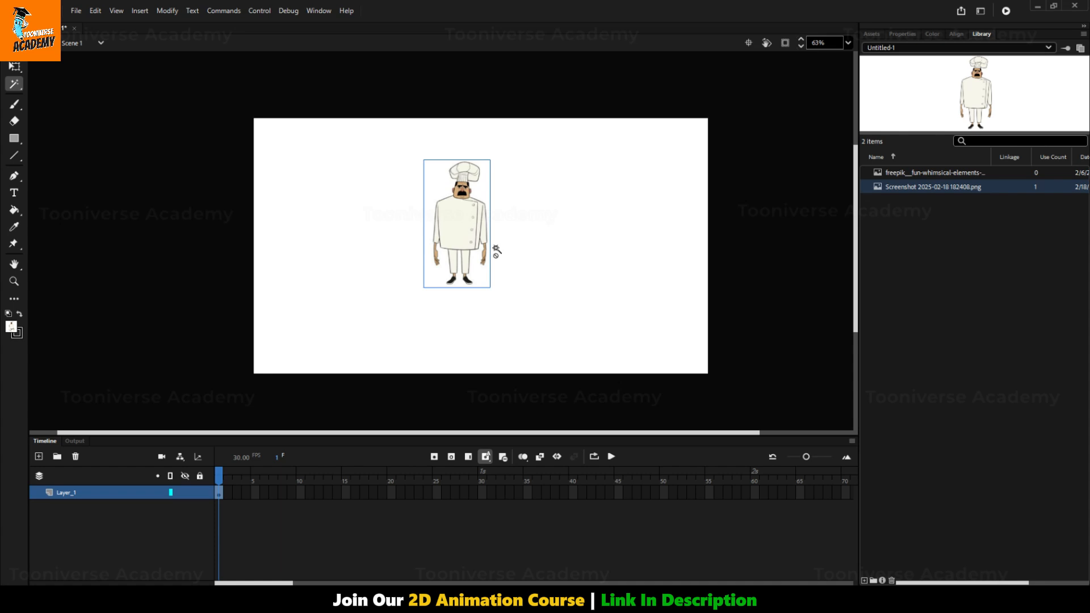
key("q")
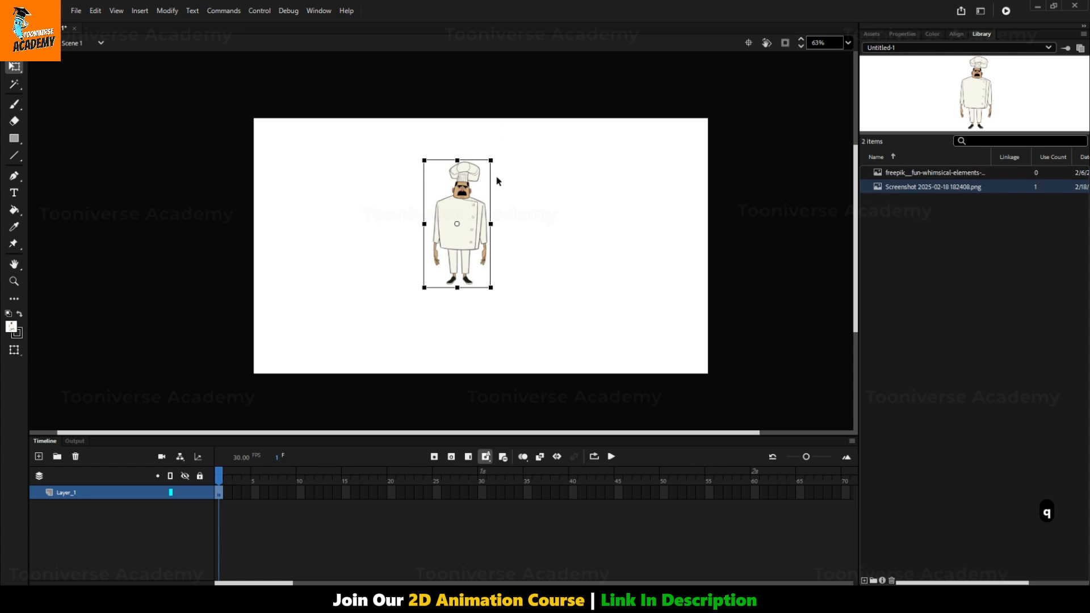
left_click_drag(476, 182, 489, 203)
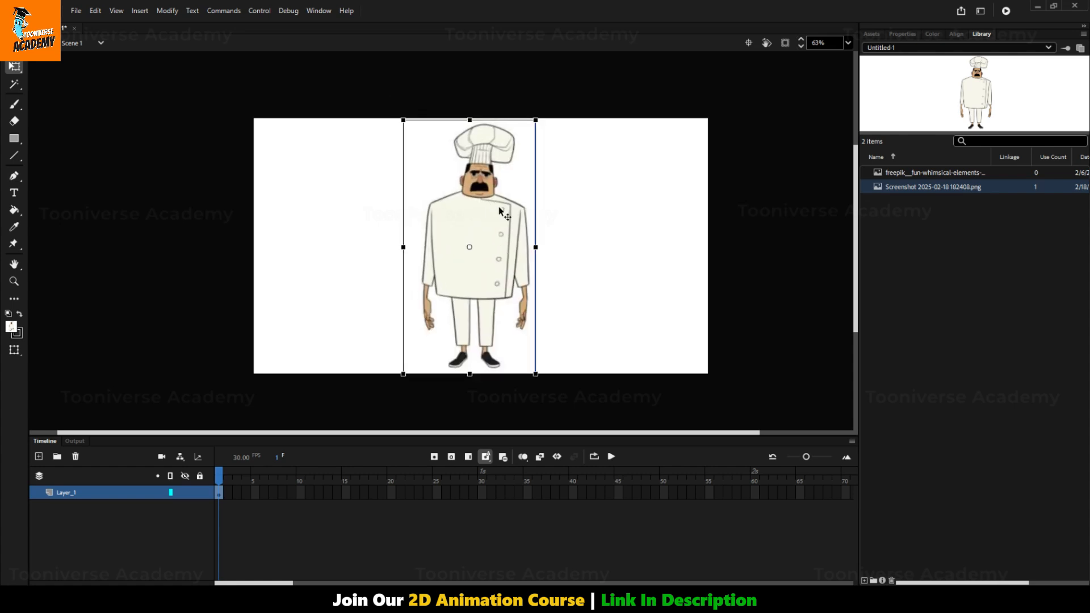
Break apart the chef bitmap on the stage
left_click(596, 193)
left_click(495, 223)
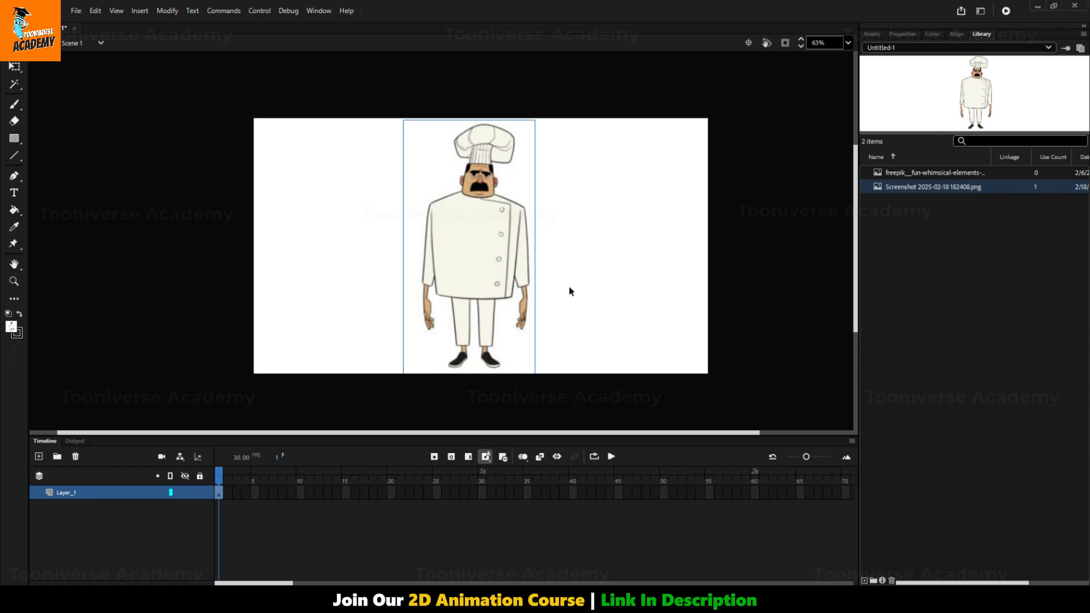
key("ctrl+b")
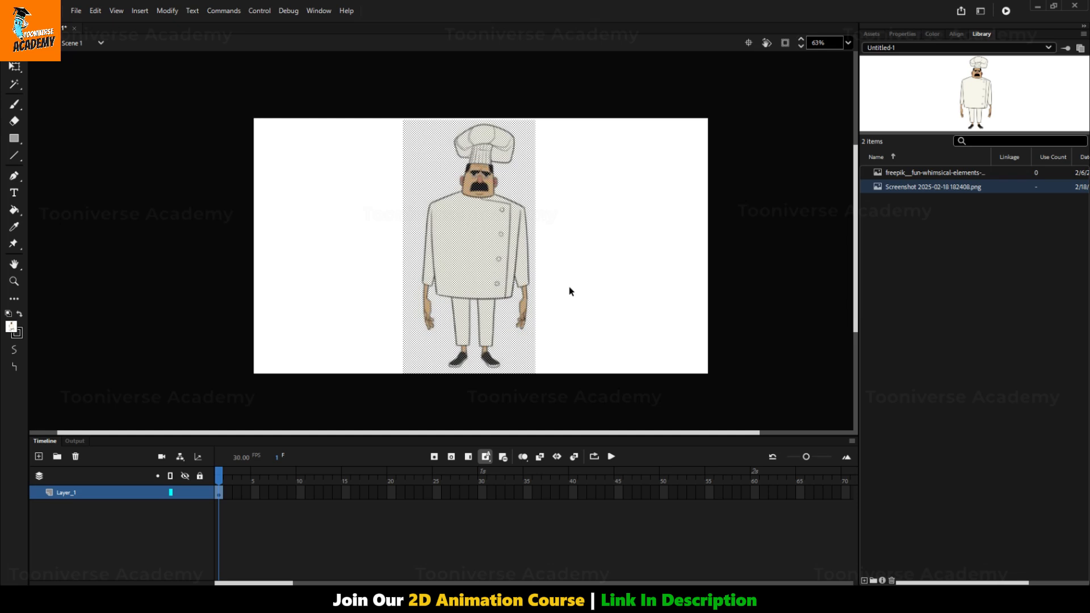
Select the white background around the chef with the Magic Wand and delete it
left_click(14, 85)
left_click(618, 229)
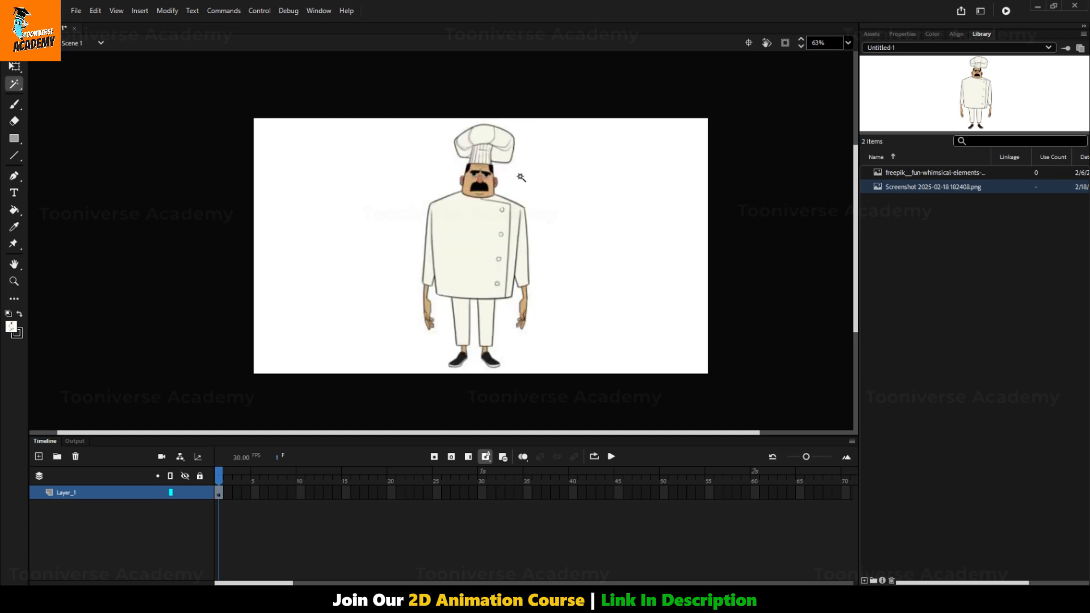
left_click(511, 187)
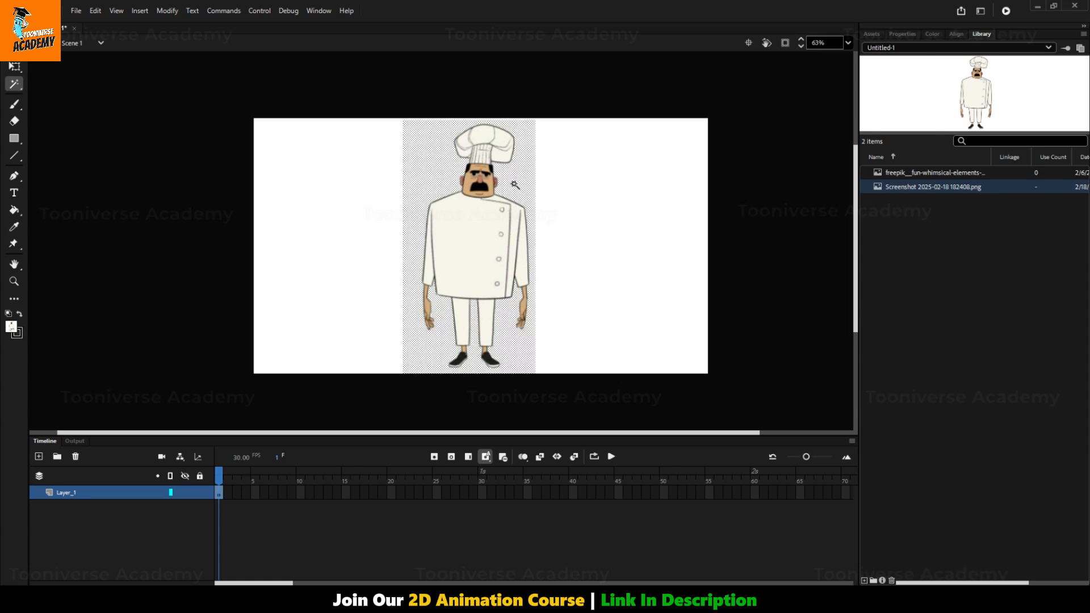
scroll(527, 179, "up", 2)
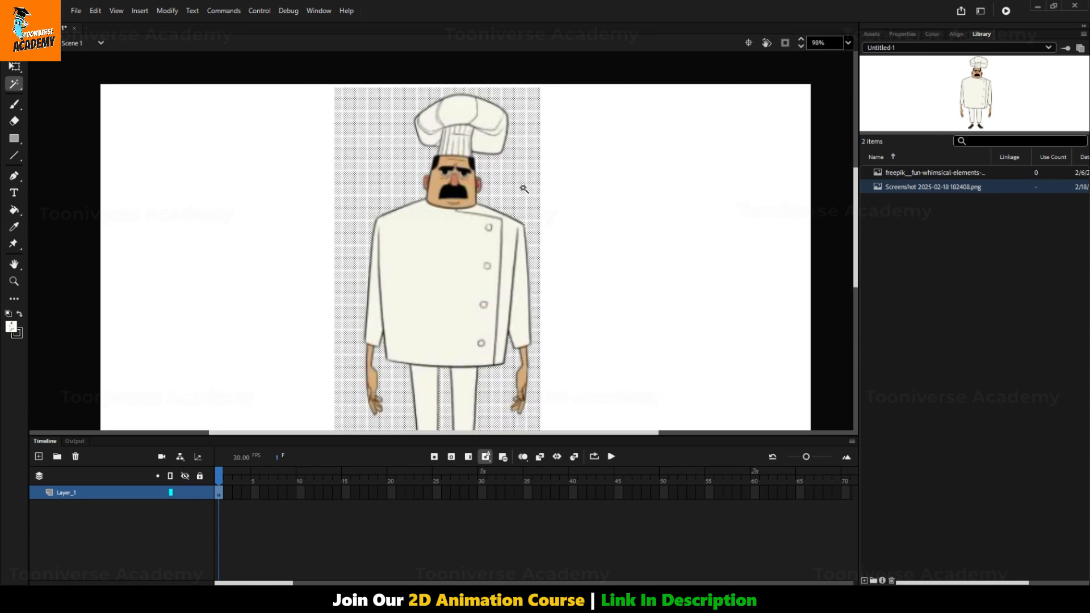
scroll(526, 185, "down", 1)
key("Delete")
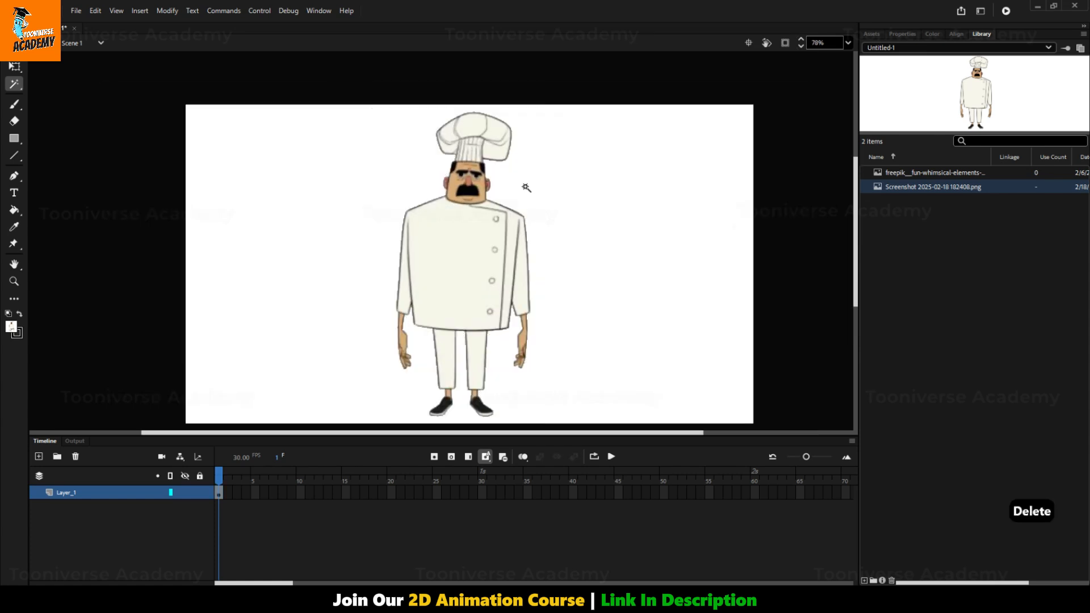
Move the cut-out chef off the stage onto the dark pasteboard beside it, and undo the move
scroll(526, 188, "down", 2)
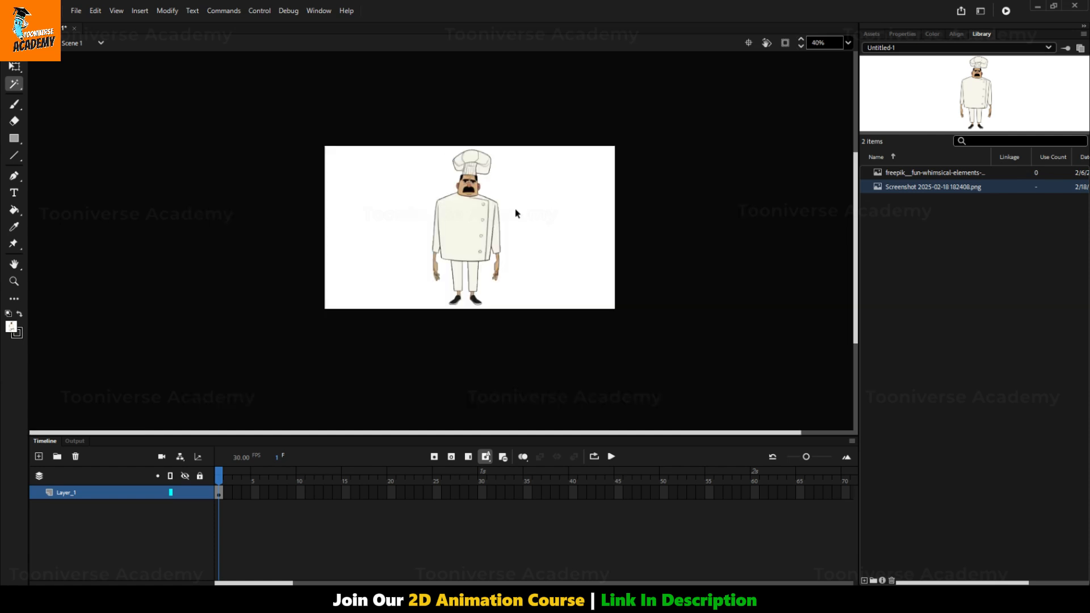
left_click(469, 226)
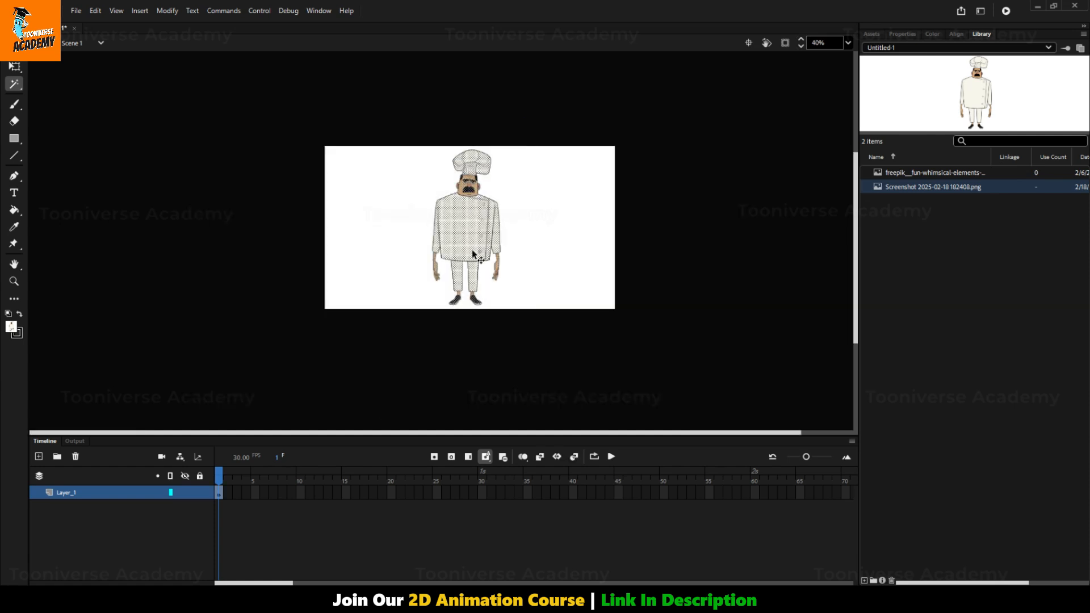
left_click_drag(473, 254, 694, 256)
left_click(775, 257)
key("ctrl+z")
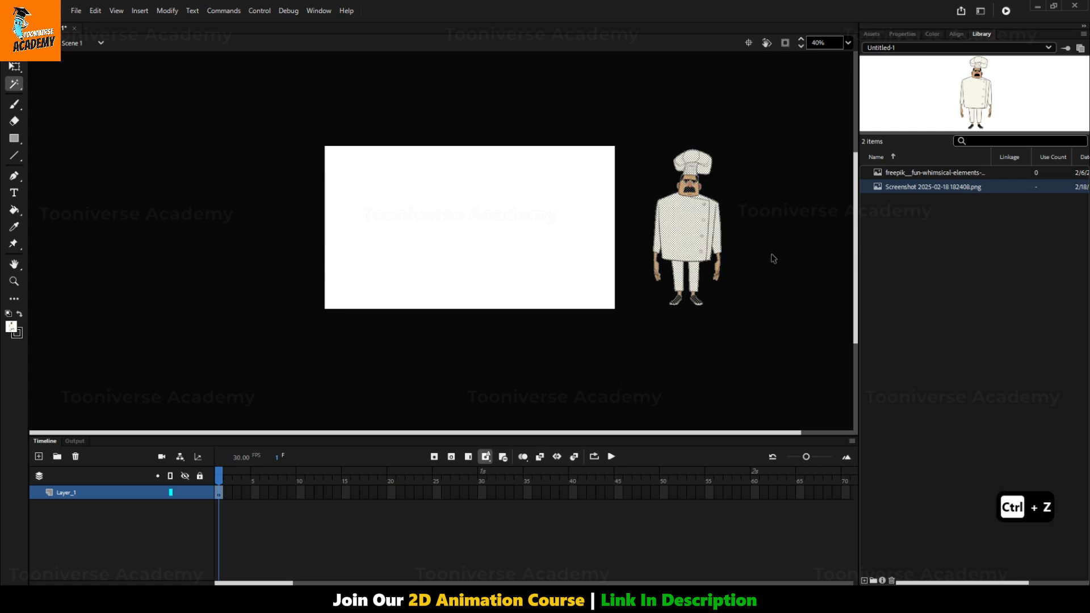
key("ctrl+z")
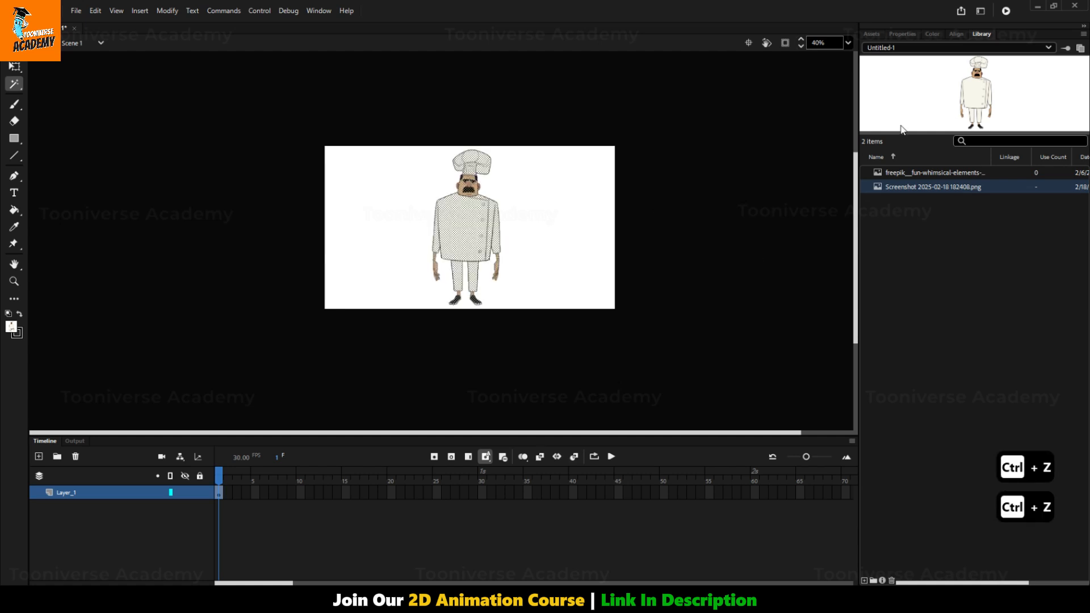
Change the stage colour to black in the document settings to check the edges of the cut-out chef
left_click(903, 35)
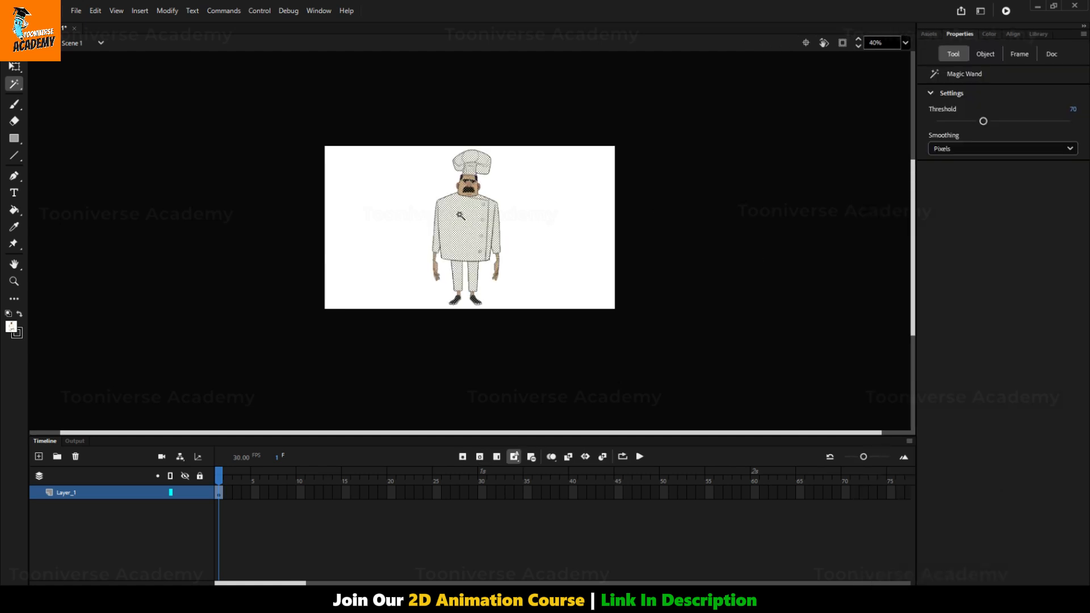
left_click(1051, 54)
left_click(967, 229)
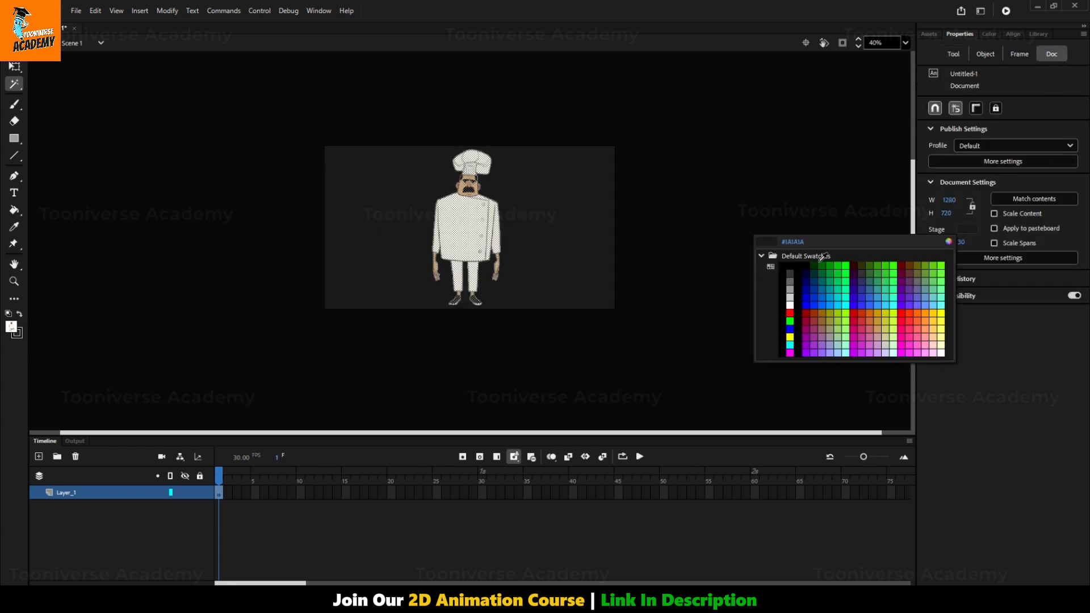
left_click(792, 259)
left_click(584, 155)
scroll(487, 213, "up", 3)
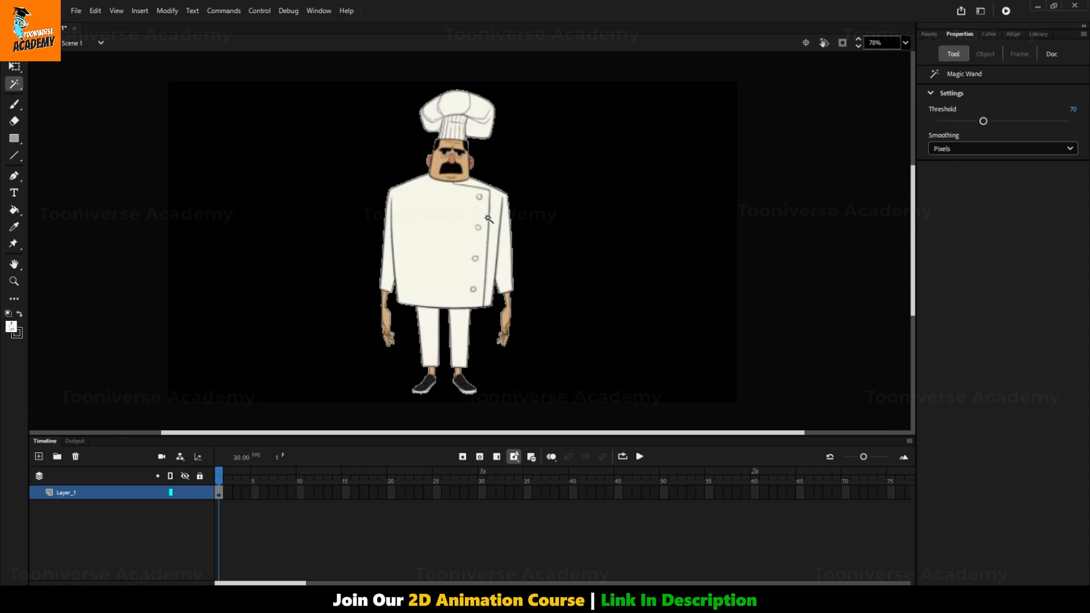
Undo the black stage colour and the background deletion, back to the selected background
key("ctrl+z")
key("ctrl+z")
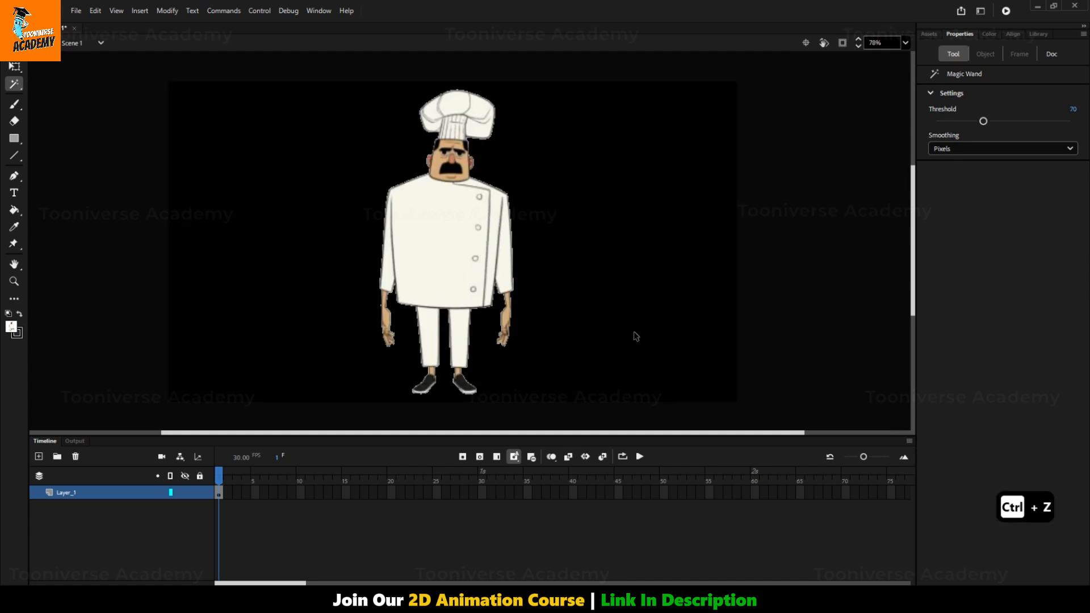
key("ctrl+z")
key("ctrl+z")
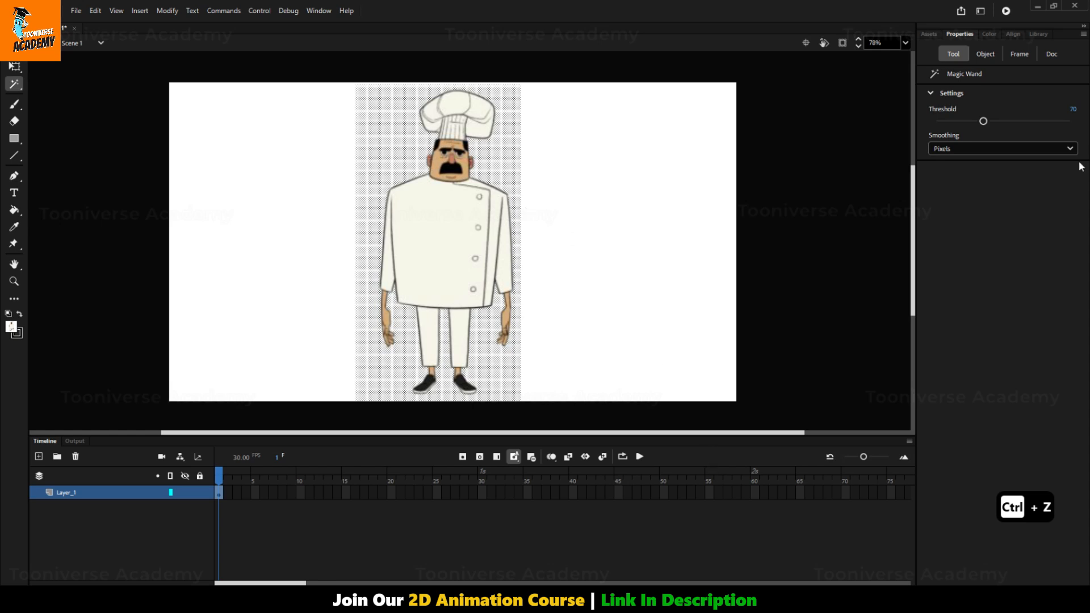
Fill the selected background around the chef with solid green 00FF06 and clear the selection
left_click(986, 34)
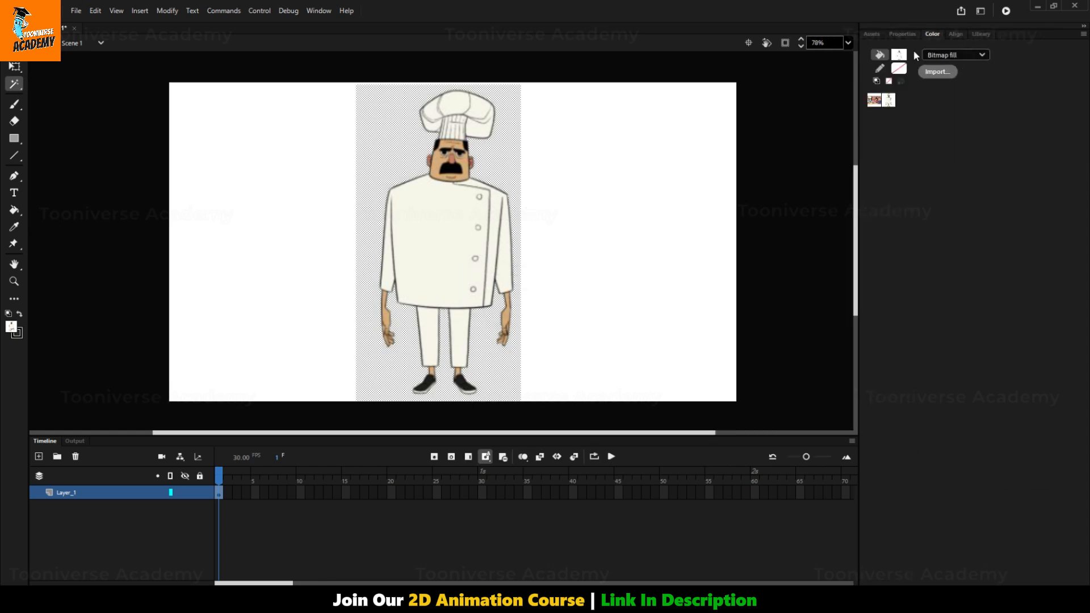
left_click(946, 55)
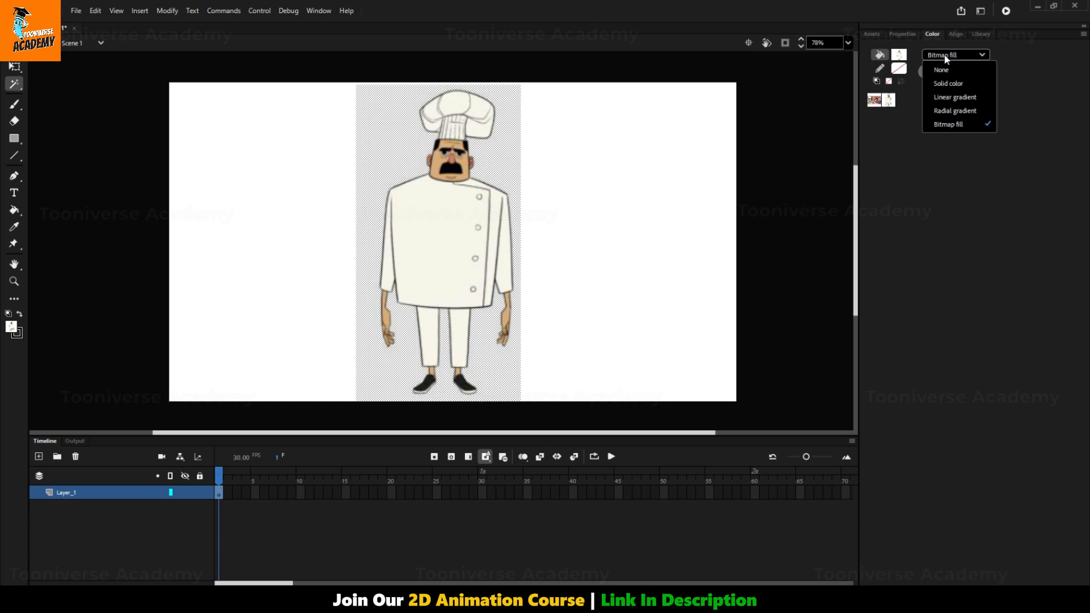
left_click(948, 83)
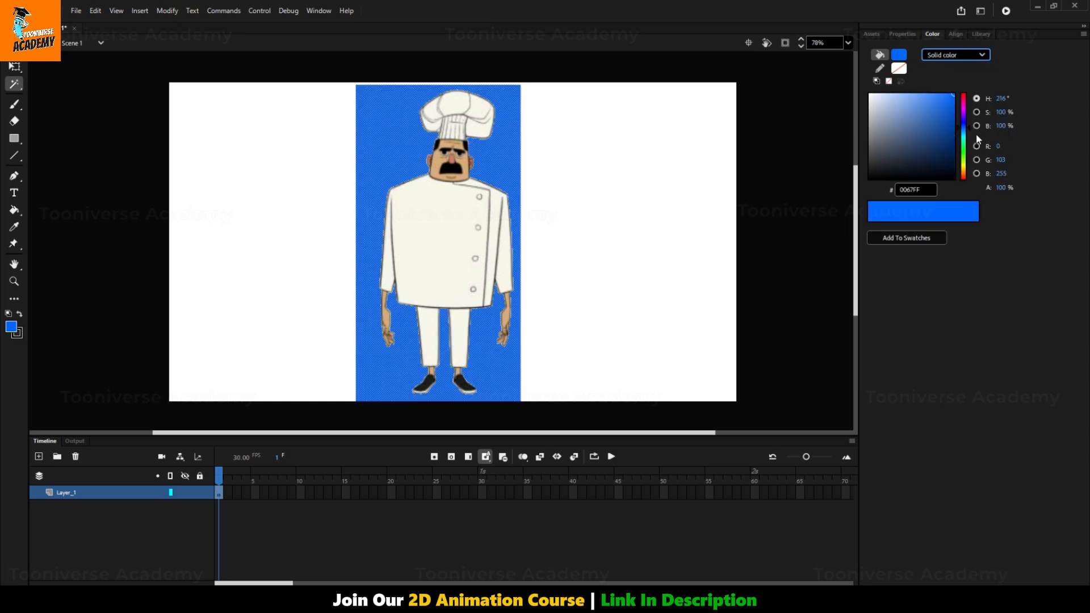
left_click(964, 152)
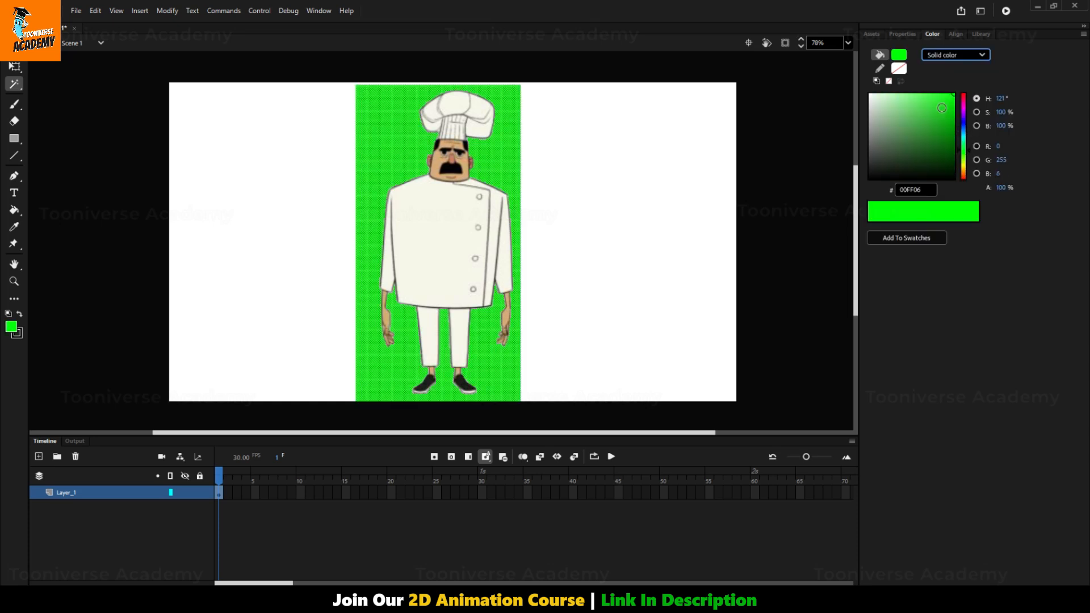
left_click(570, 326)
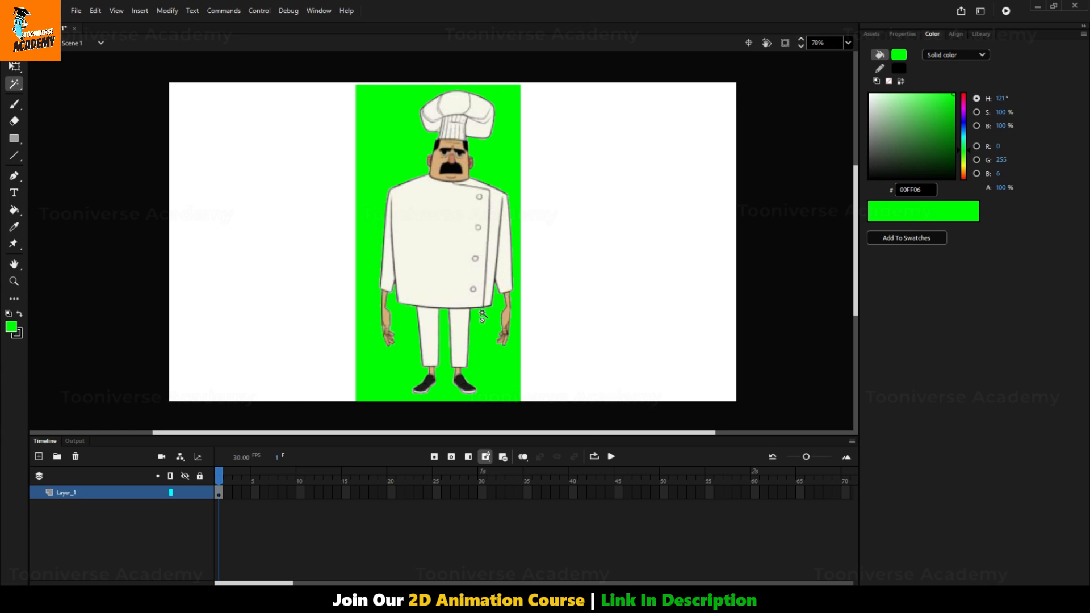
Undo the solid green fill of the chef's background
scroll(518, 338, "down", 2)
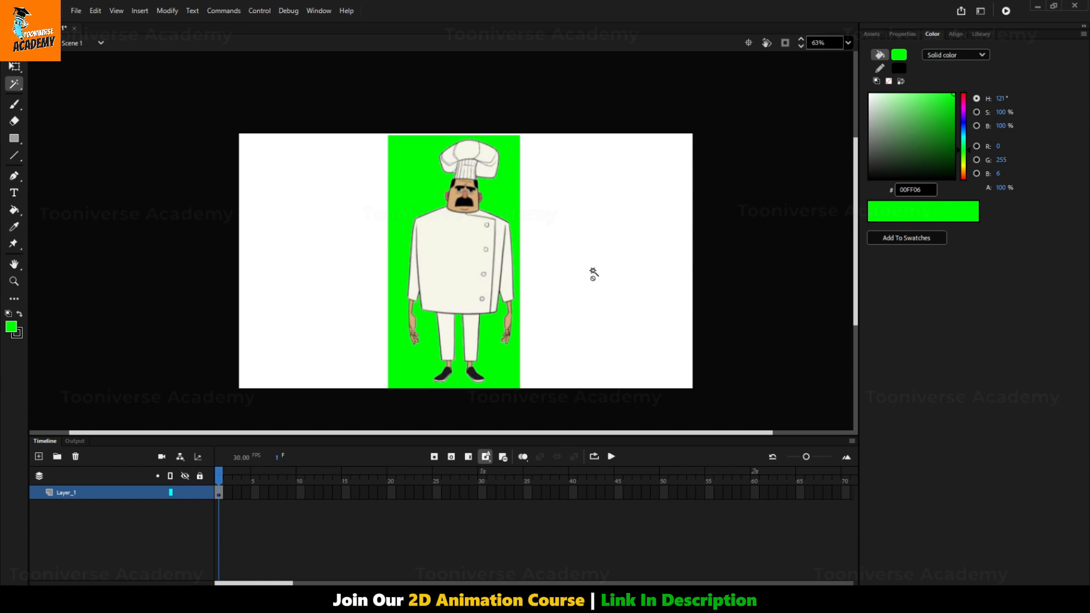
key("ctrl+z")
key("ctrl+z")
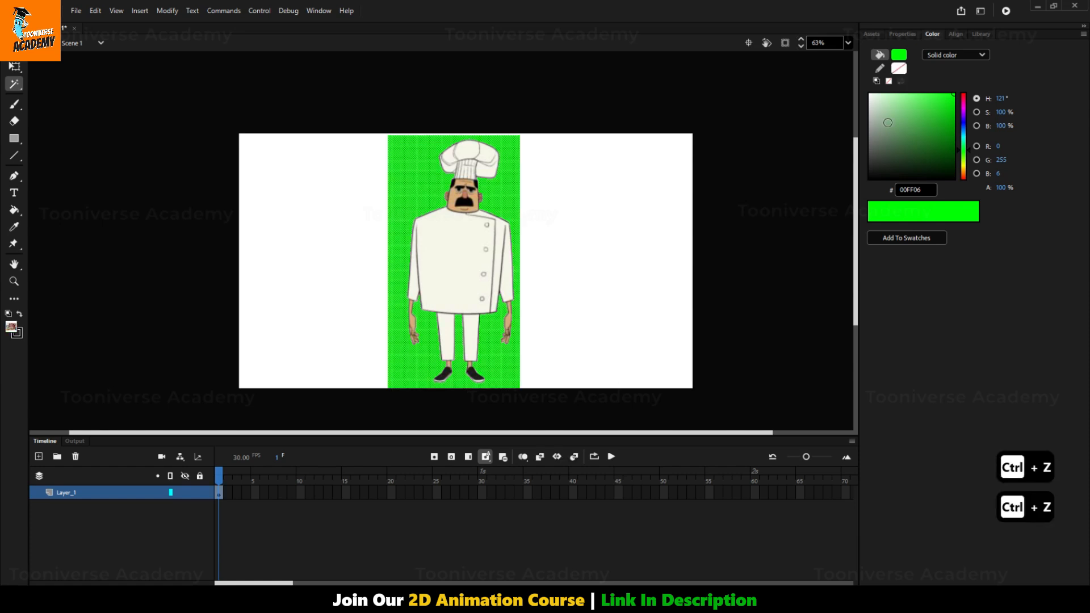
Select the chef's white coat with the Magic Wand, move it away from the body, and undo the move
left_click(458, 236)
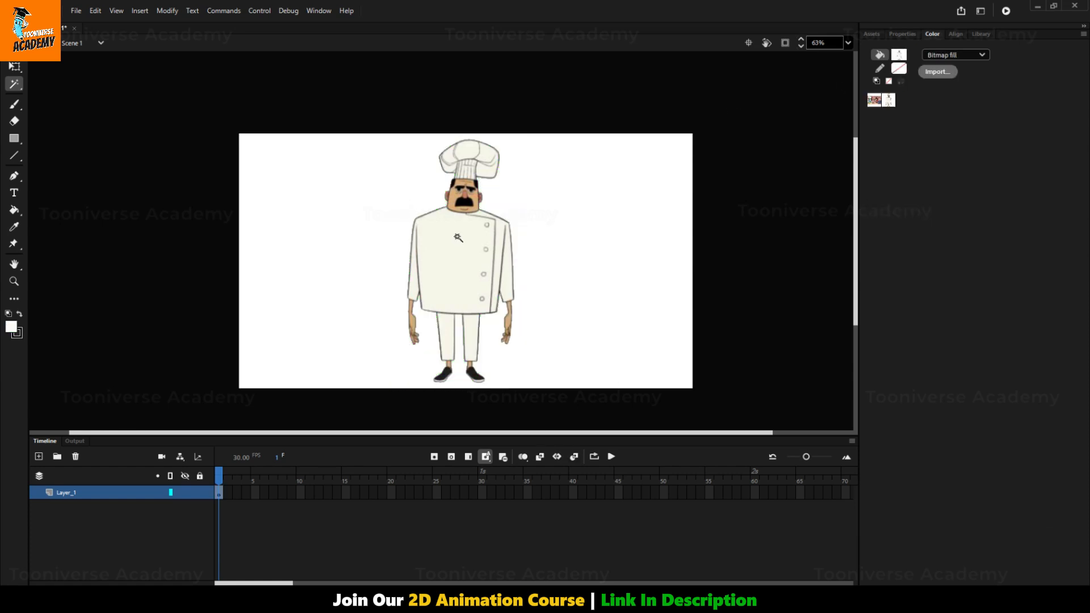
left_click_drag(459, 265, 623, 228)
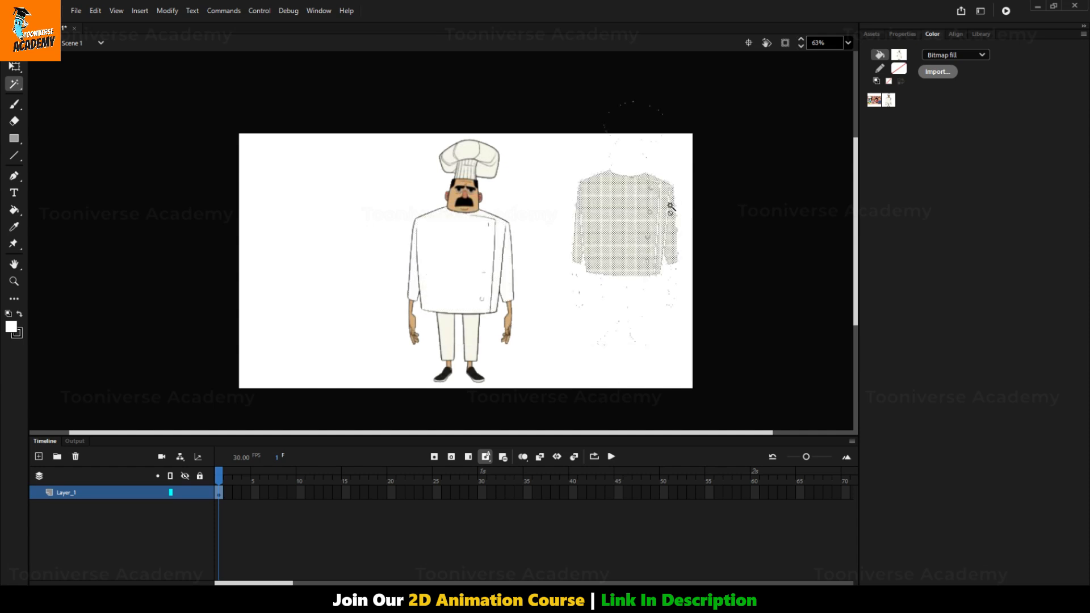
key("ctrl+z")
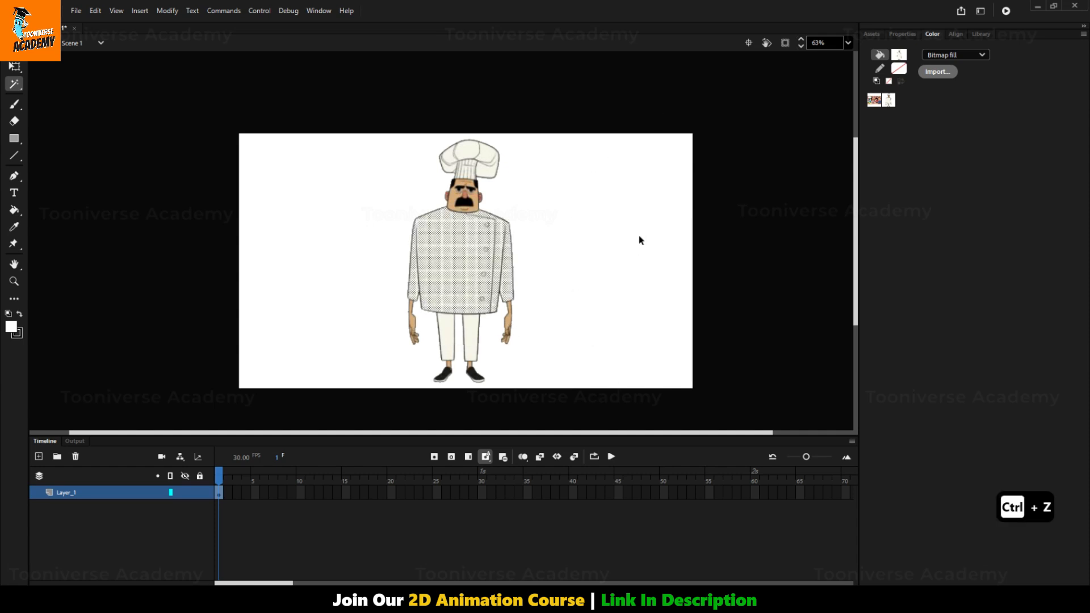
Select the entire chef drawing and its background and delete it from the stage
left_click_drag(637, 78, 311, 395)
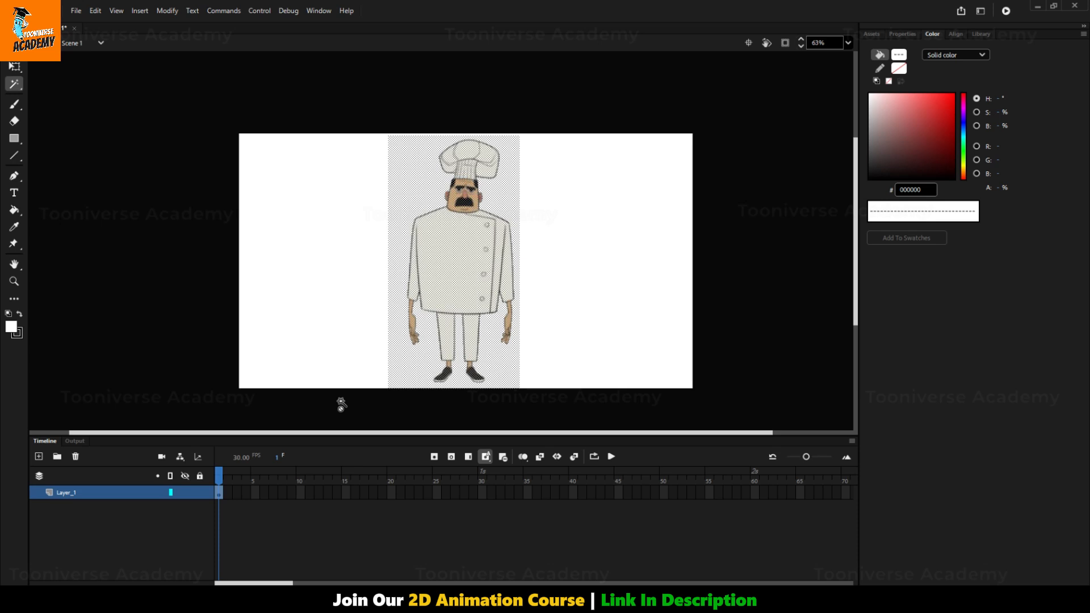
key("Delete")
Place the library's freepik__fun-whimsical-elements bitmap centred over the stage and break it apart
left_click(982, 34)
left_click(937, 173)
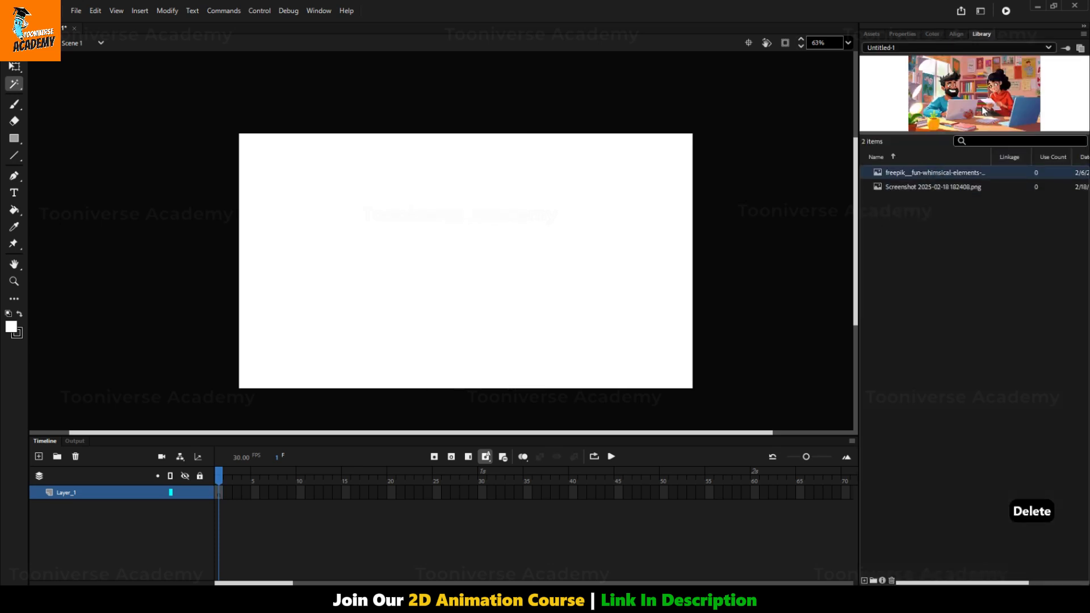
left_click_drag(983, 111, 410, 240)
left_click_drag(457, 205, 514, 229)
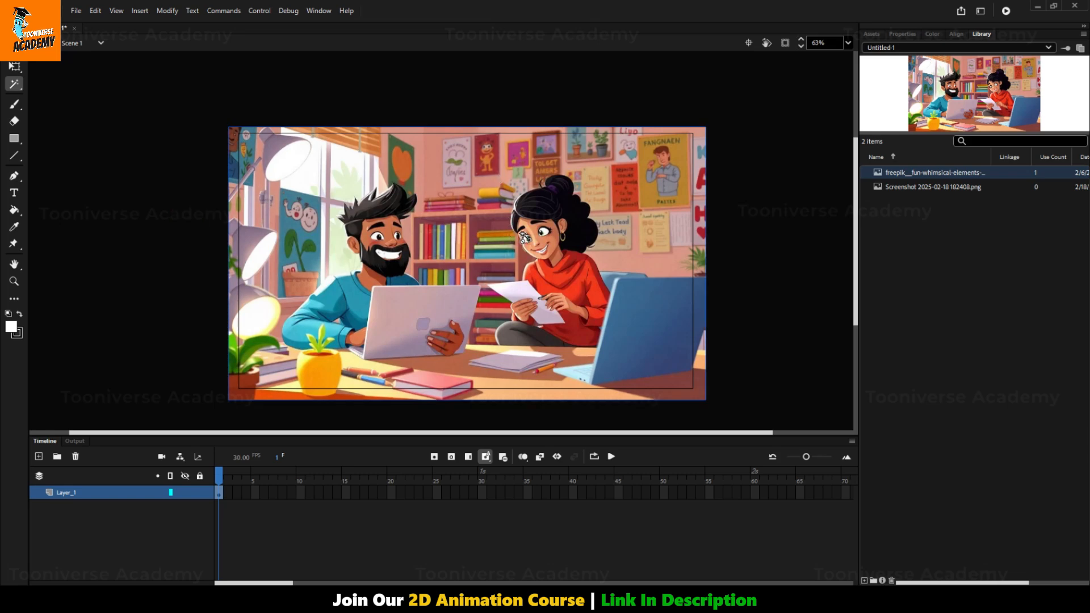
key("ctrl+b")
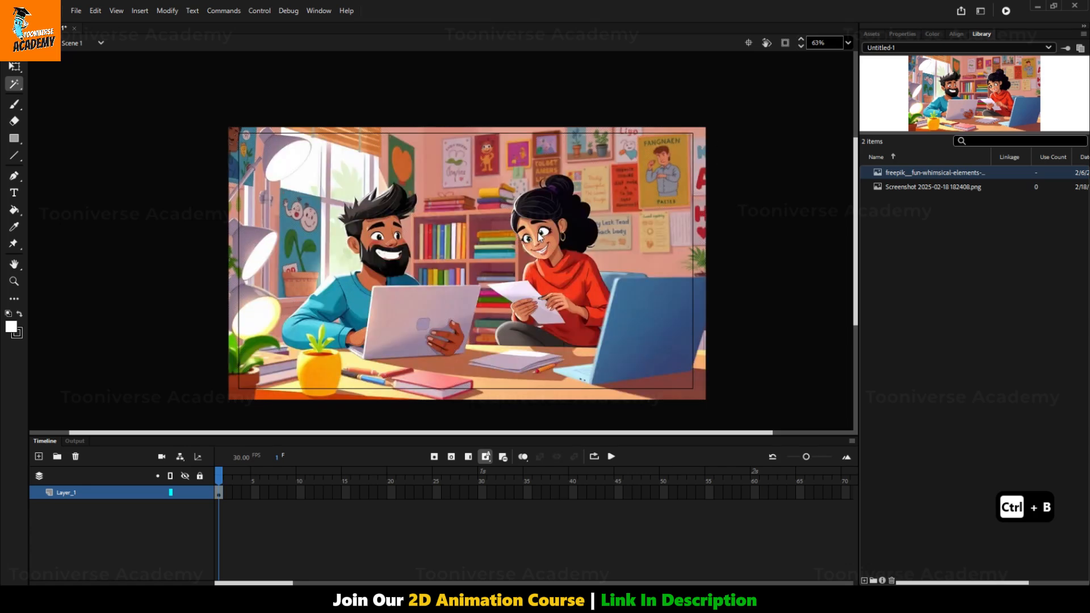
Show the Magic Wand settings and select the woman's face colour with the wand at threshold 70
scroll(539, 238, "up", 4)
left_click(901, 34)
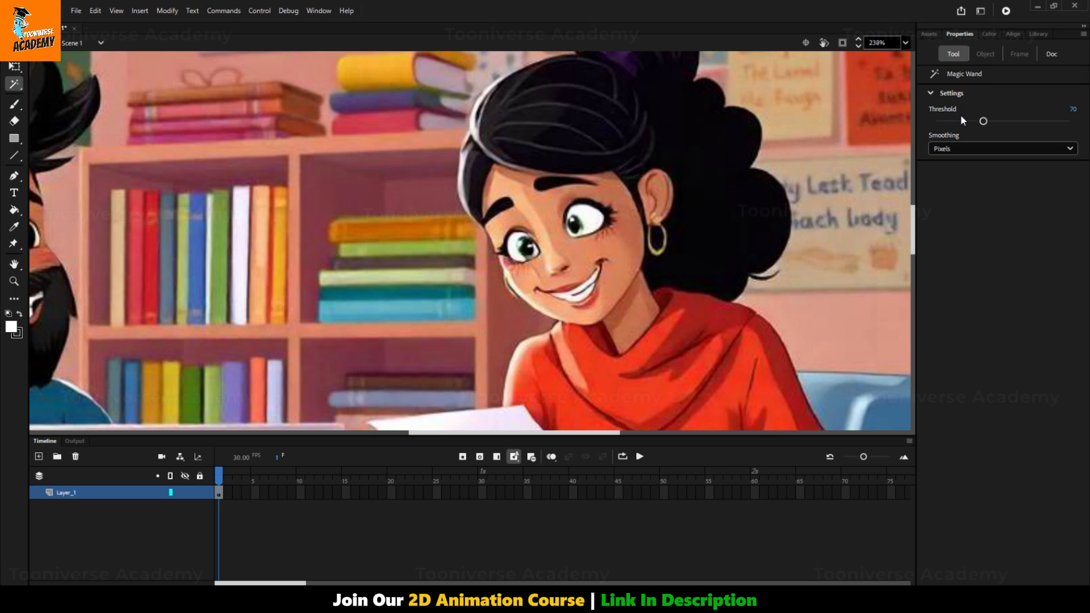
left_click(621, 250)
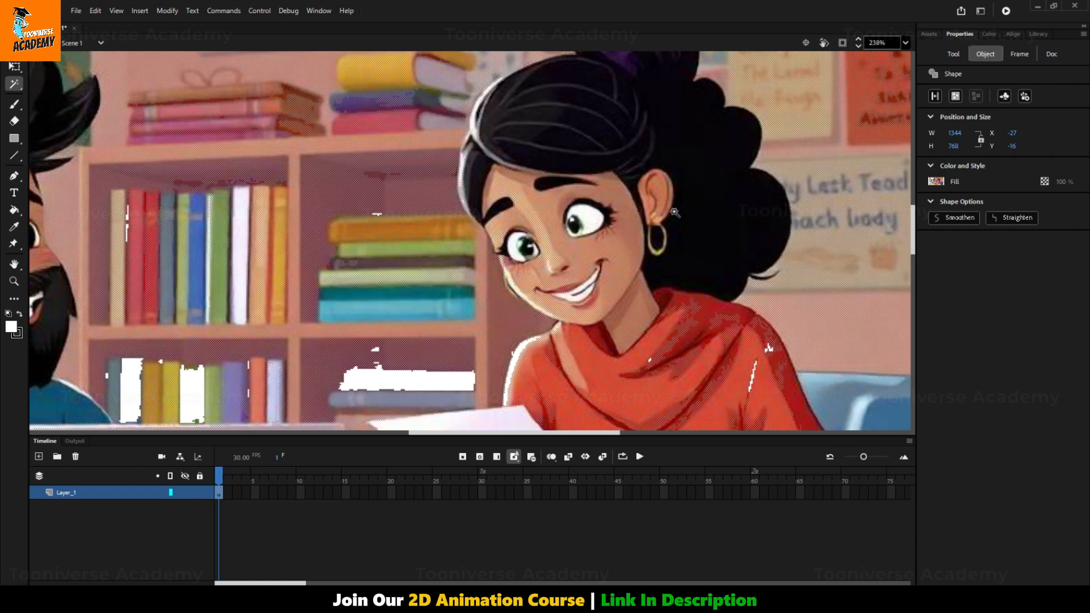
Lower the Magic Wand threshold to 0 and select a small patch of the blue laptop's lid
left_click(953, 54)
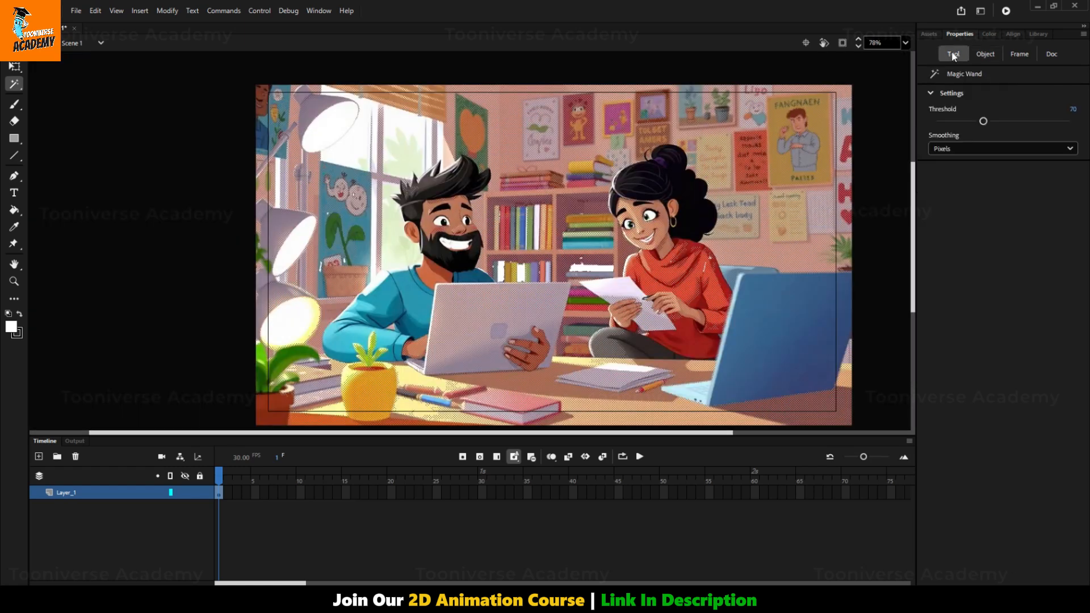
left_click_drag(982, 120, 934, 121)
left_click(882, 218)
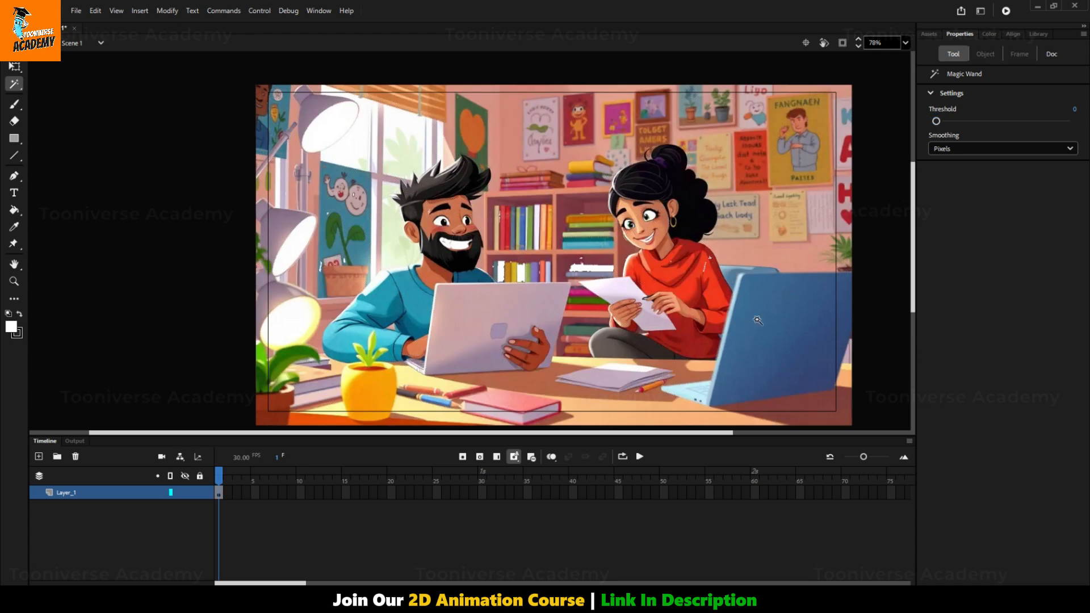
left_click(756, 316)
scroll(759, 314, "up", 2)
scroll(748, 319, "up", 11)
scroll(779, 239, "down", 10)
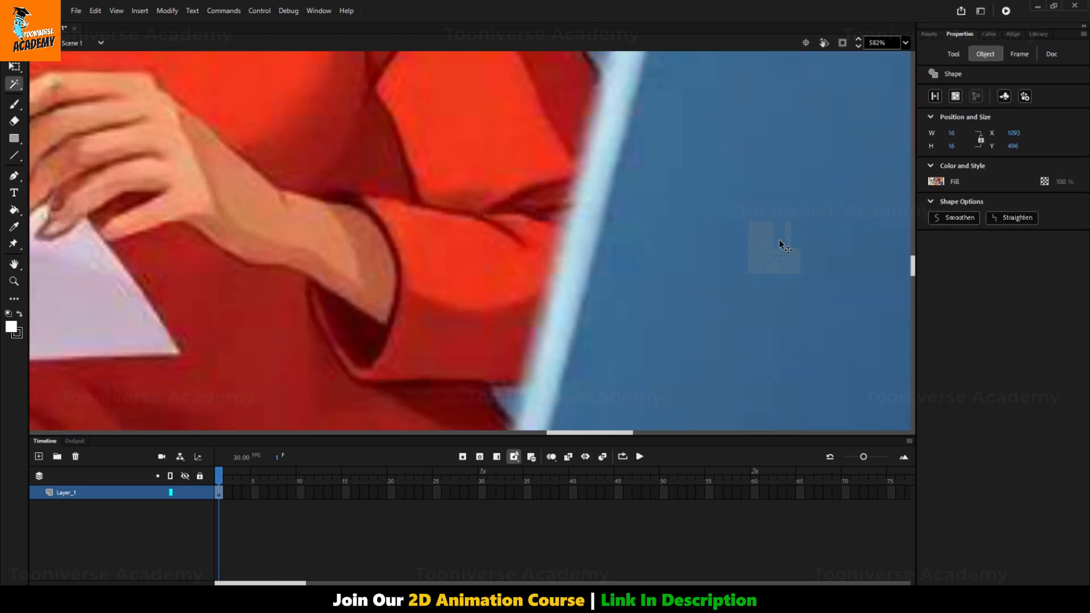
left_click_drag(810, 248, 766, 252)
Raise the Magic Wand threshold to 23, move the blue laptop's lid out of the picture and delete it
left_click(955, 55)
left_click_drag(933, 121, 953, 121)
left_click(776, 248)
scroll(776, 248, "down", 3)
left_click_drag(776, 249, 97, 229)
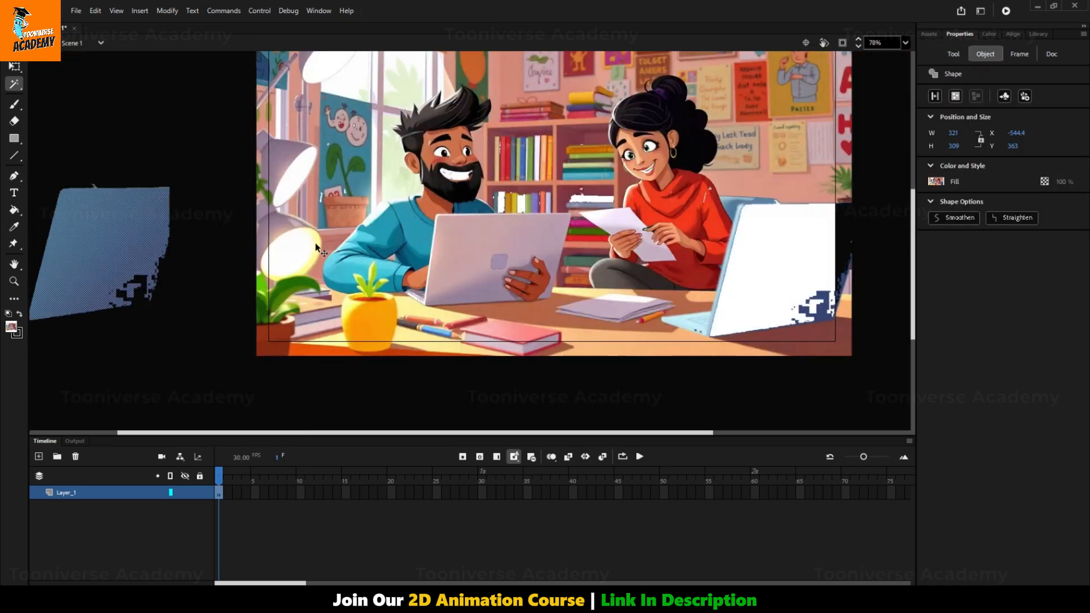
key("BackSpace")
Select and pull the pale laptop and the yellow Fangnaen poster out of the picture, and undo the poster's move
left_click(519, 242)
left_click_drag(520, 241, 173, 201)
left_click_drag(723, 134, 798, 134)
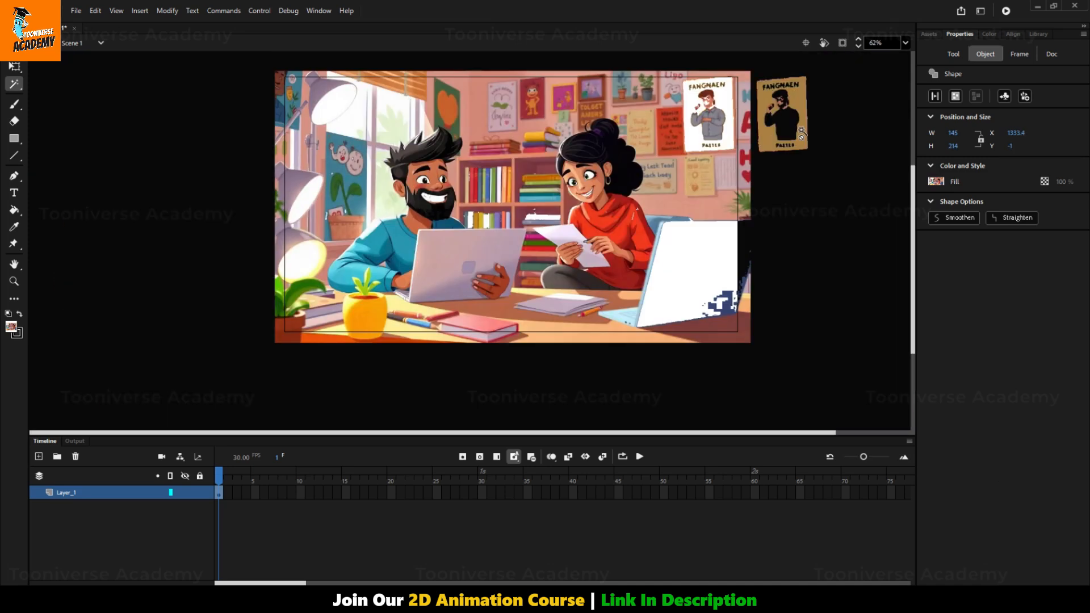
key("ctrl+z")
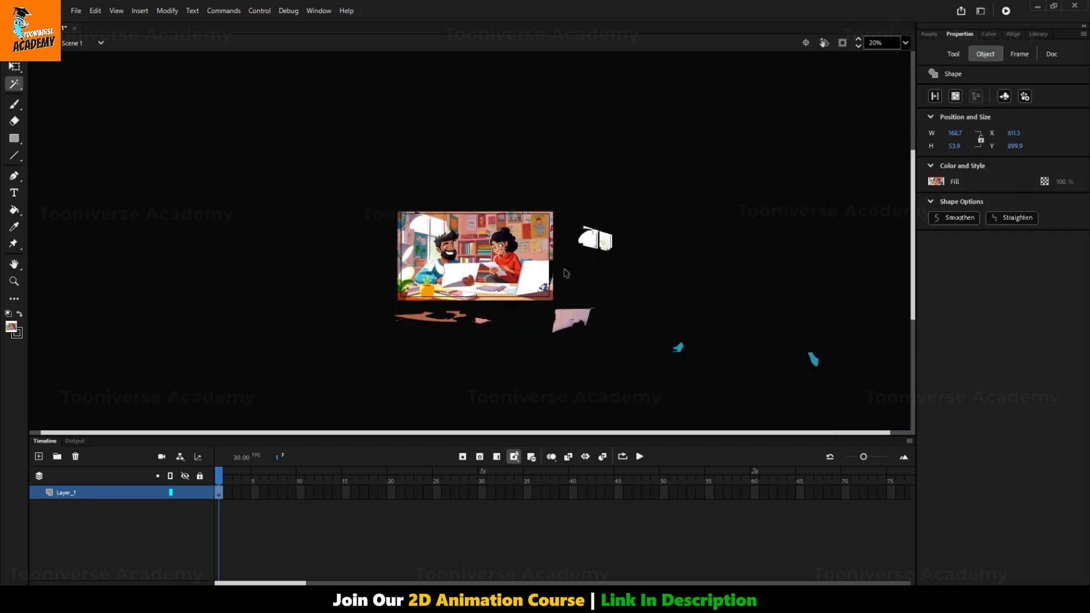
Select all the image pieces on and around the stage and delete them
key("ctrl+a")
key("BackSpace")
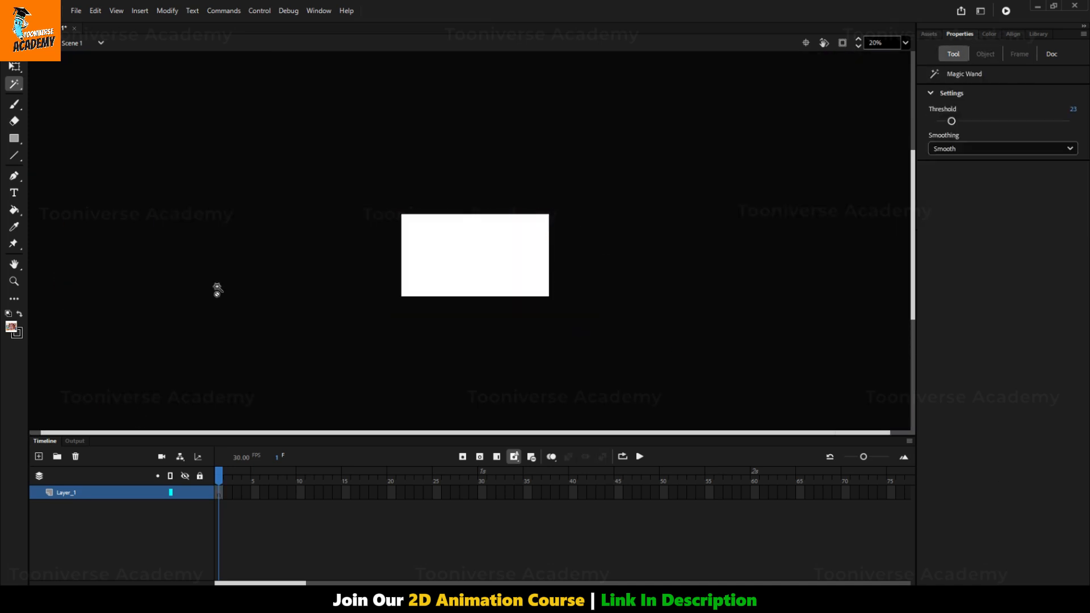
Try a rectangle with the current bitmap fill, undo it, and switch the rectangle's fill type to solid colour
key("ctrl+equal")
key("r")
left_click_drag(425, 186, 549, 278)
key("ctrl+z")
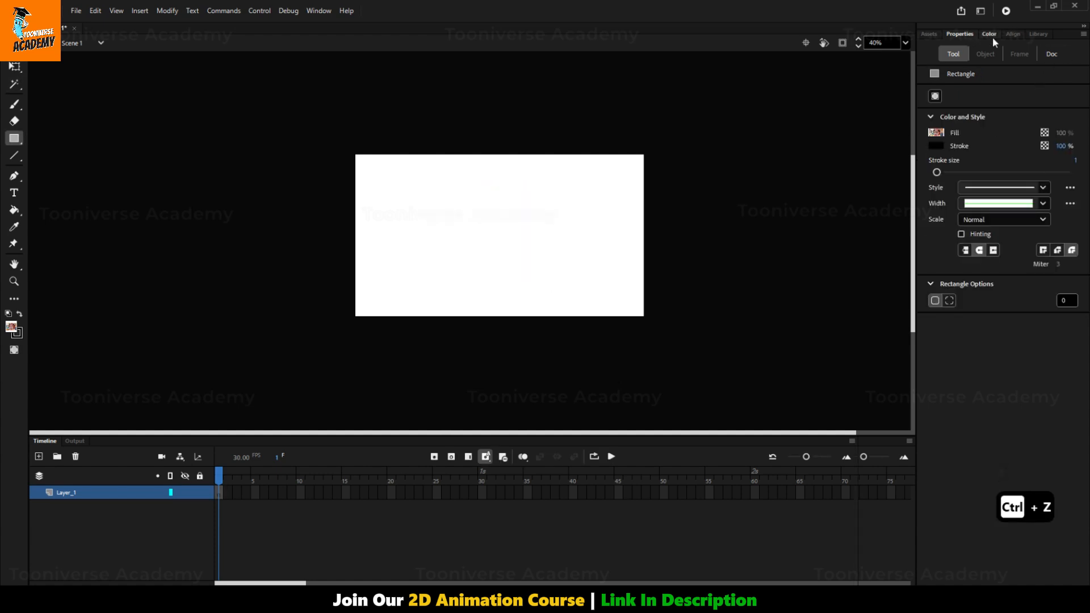
left_click(991, 34)
left_click(956, 55)
left_click(954, 80)
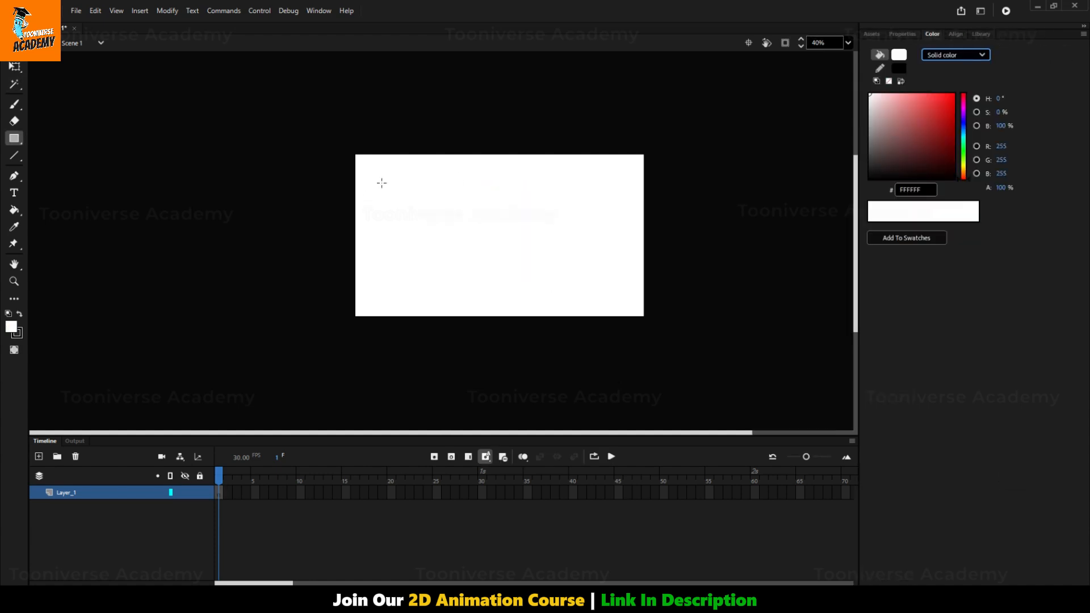
Draw a wide solid red FF0000 rectangle with a black outline across the middle of the stage and deselect it
left_click_drag(386, 196, 616, 284)
scroll(618, 287, "up", 2)
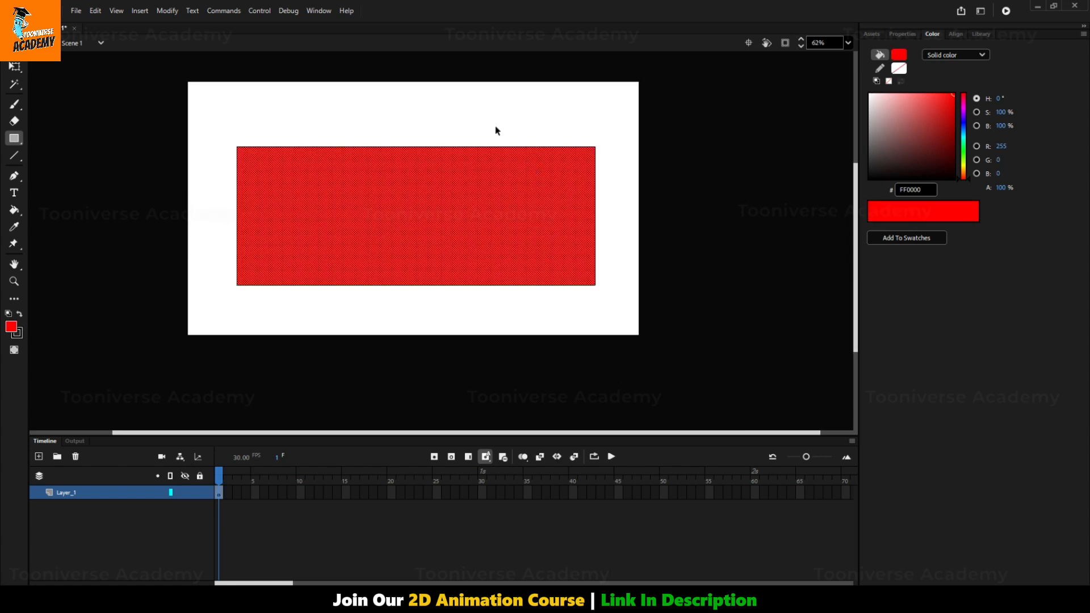
left_click(496, 131)
Select the red rectangle together with its outline, convert it to a bitmap, and break the bitmap apart
key("l")
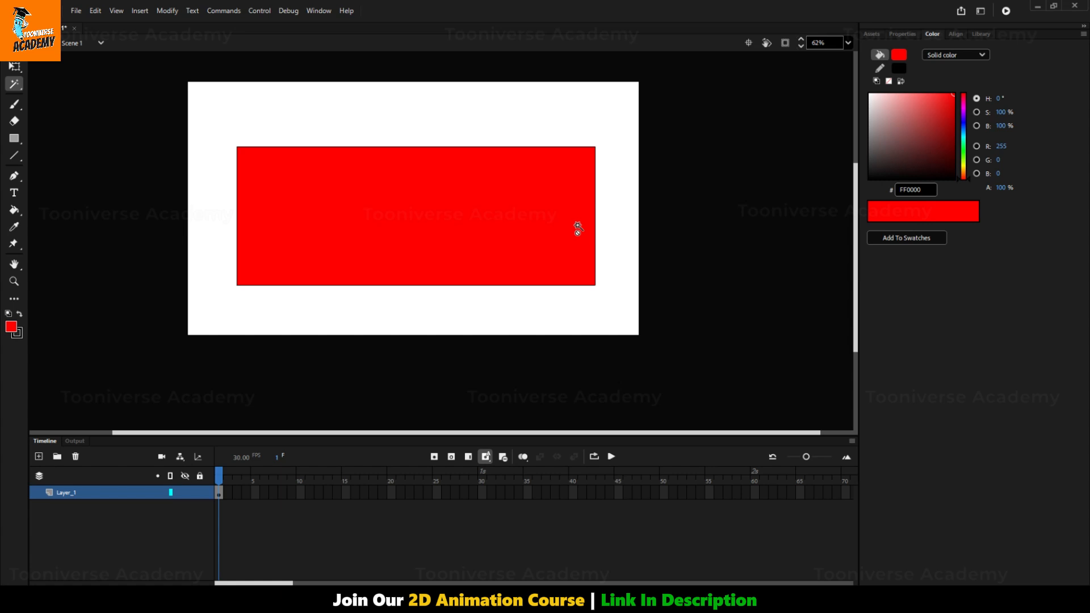
left_click(556, 211)
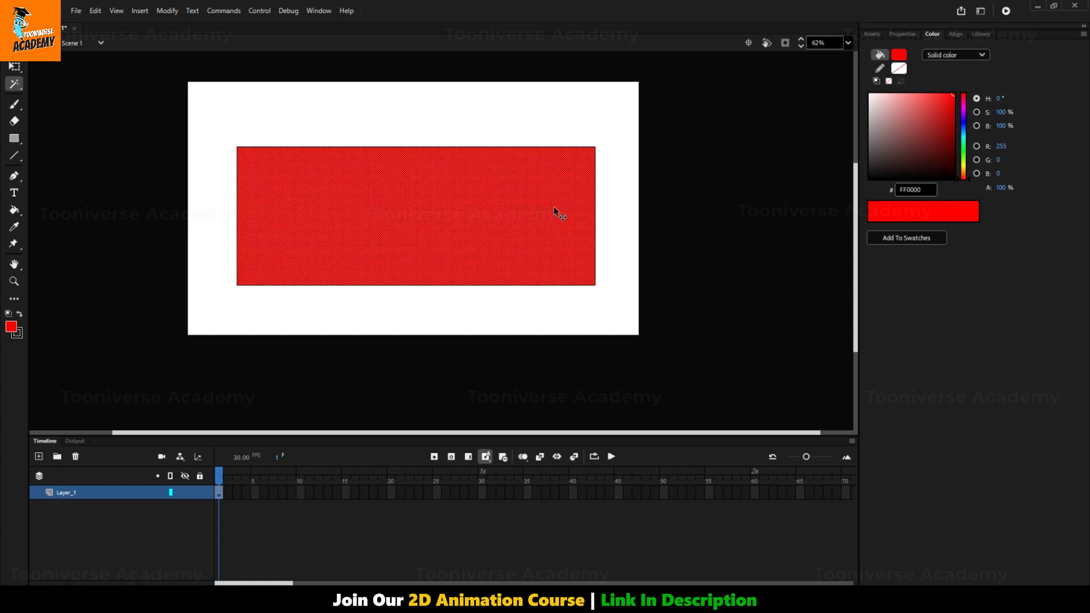
double_click(556, 211)
right_click(482, 194)
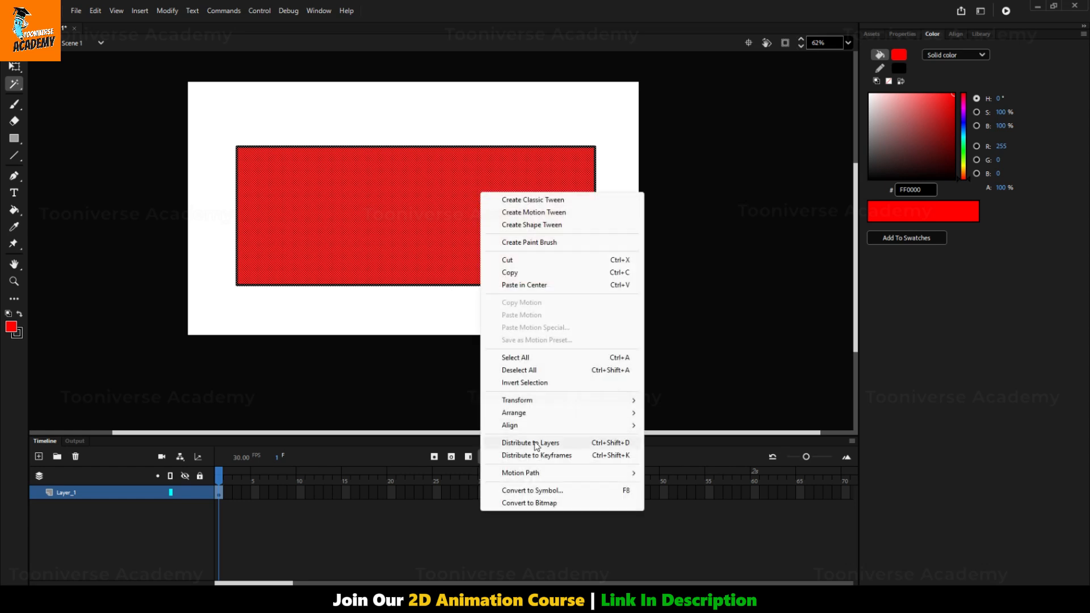
left_click(544, 503)
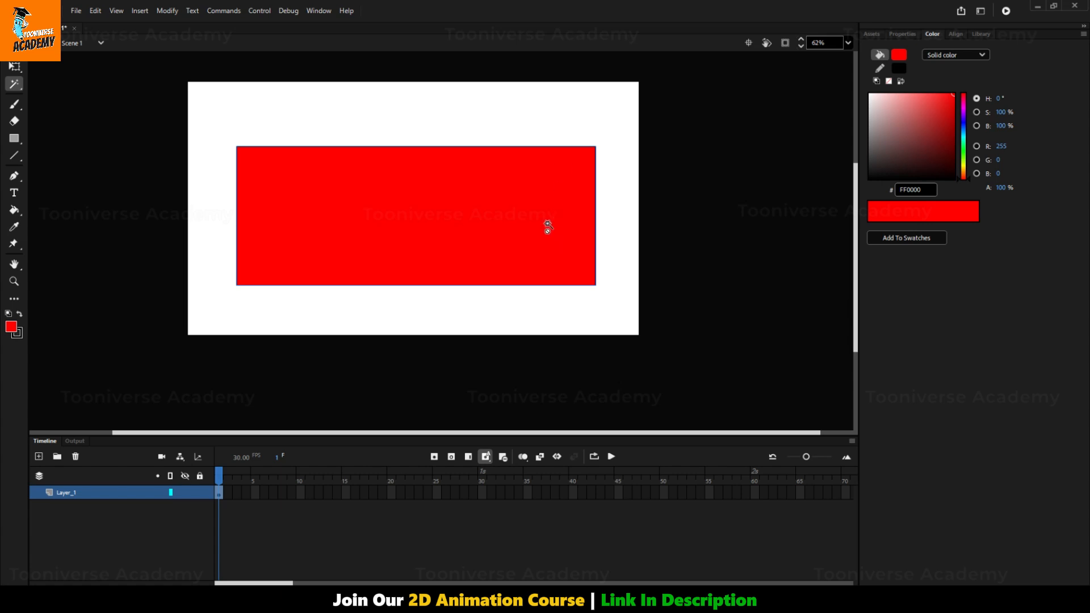
left_click(527, 224)
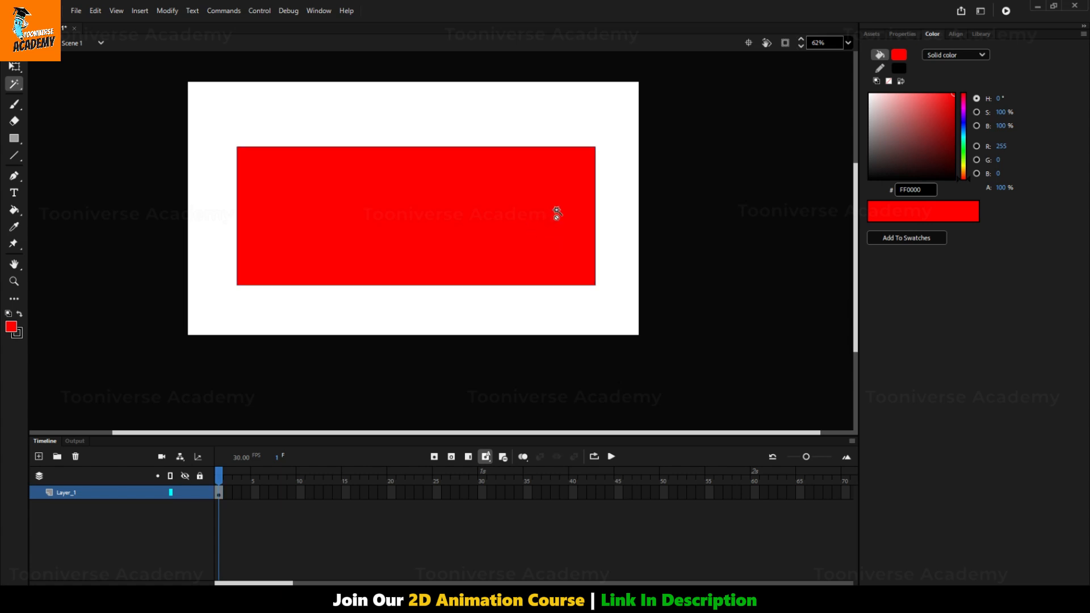
key("ctrl+b")
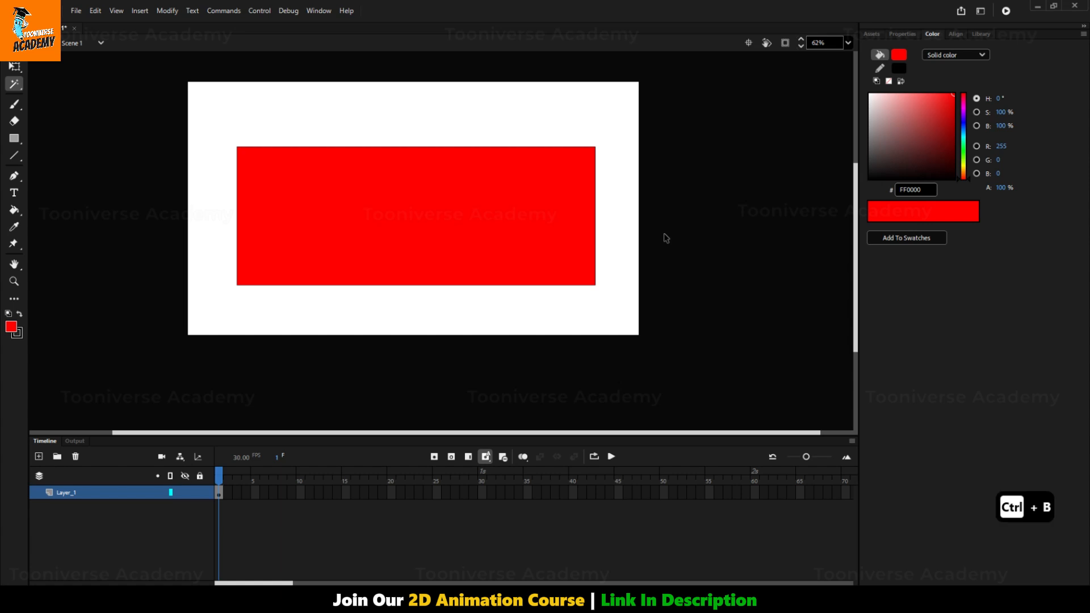
Select the rectangle's red area with the Magic Wand and move it down and right, away from its outline
left_click(577, 199)
left_click(619, 163)
left_click(544, 191)
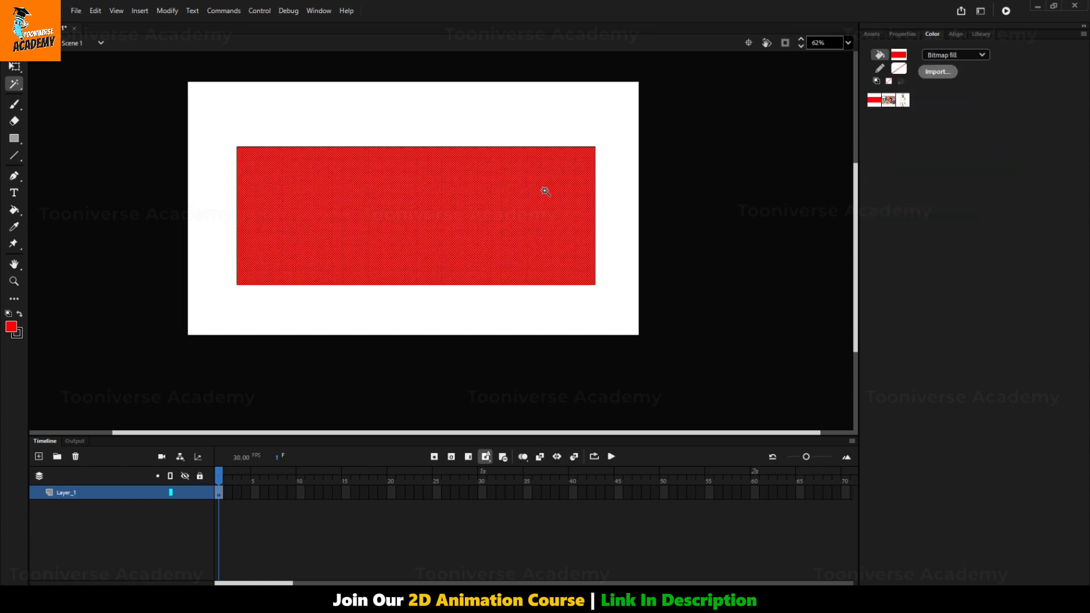
left_click_drag(470, 194, 773, 364)
scroll(611, 321, "down", 5)
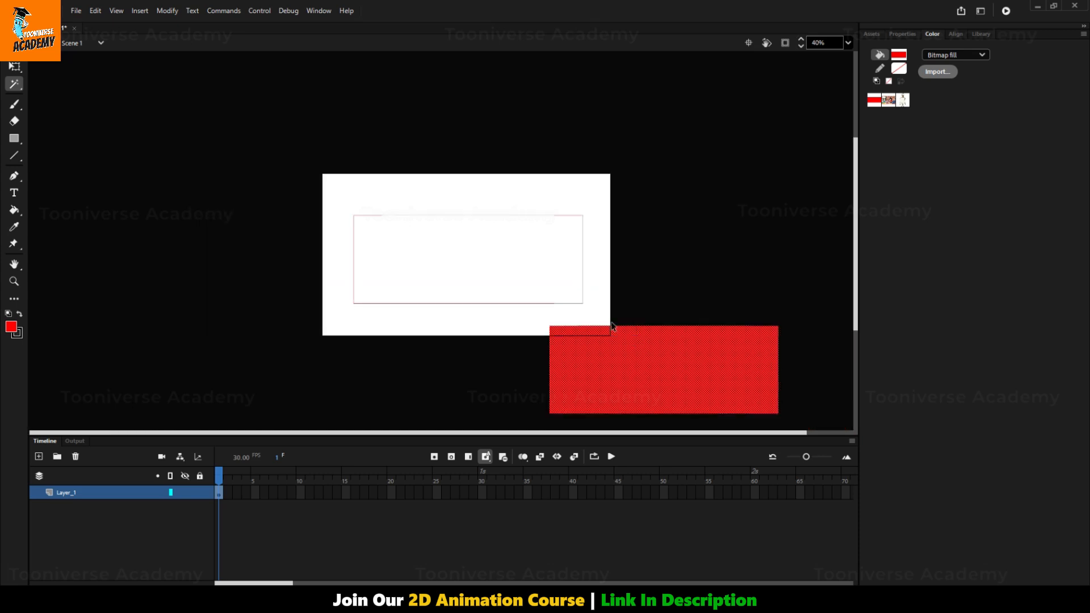
Undo the red area's move and the break-apart, and delete the rectangle bitmap from the stage
key("ctrl+z")
key("ctrl+z")
left_click_drag(636, 119, 136, 414)
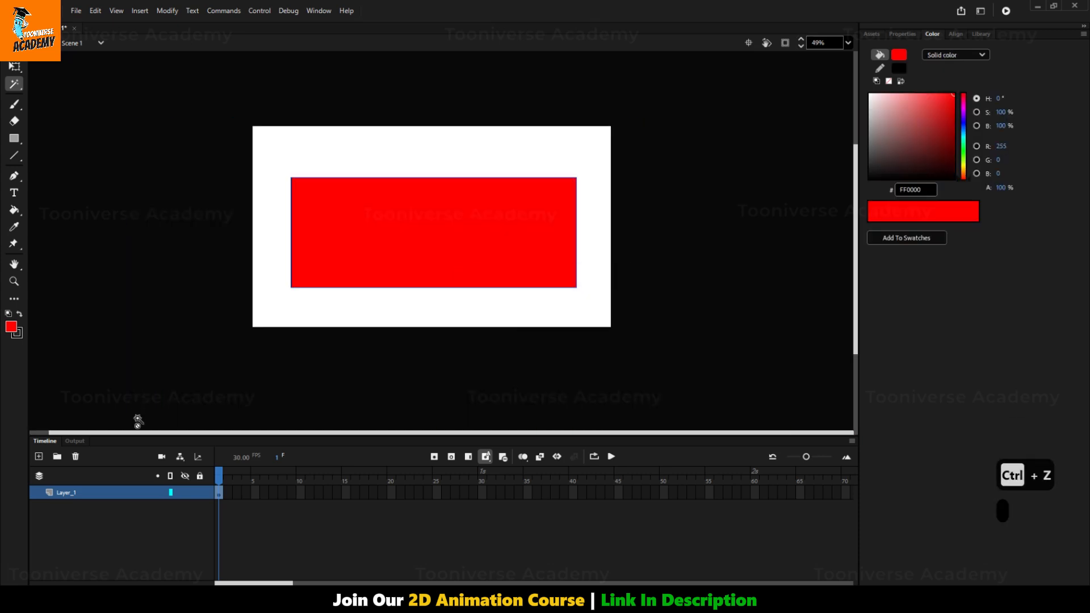
key("BackSpace")
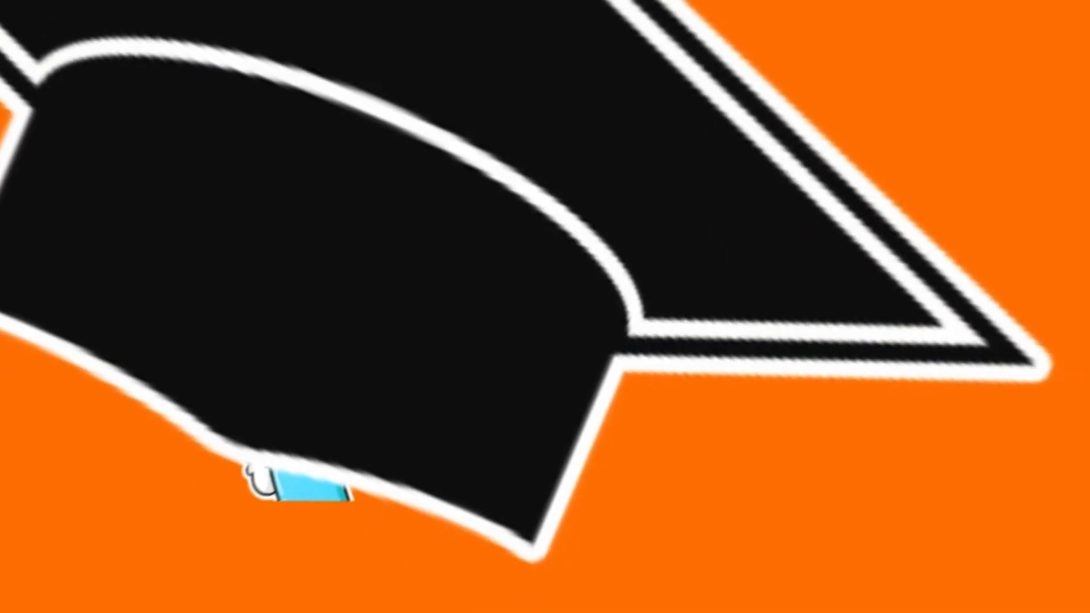